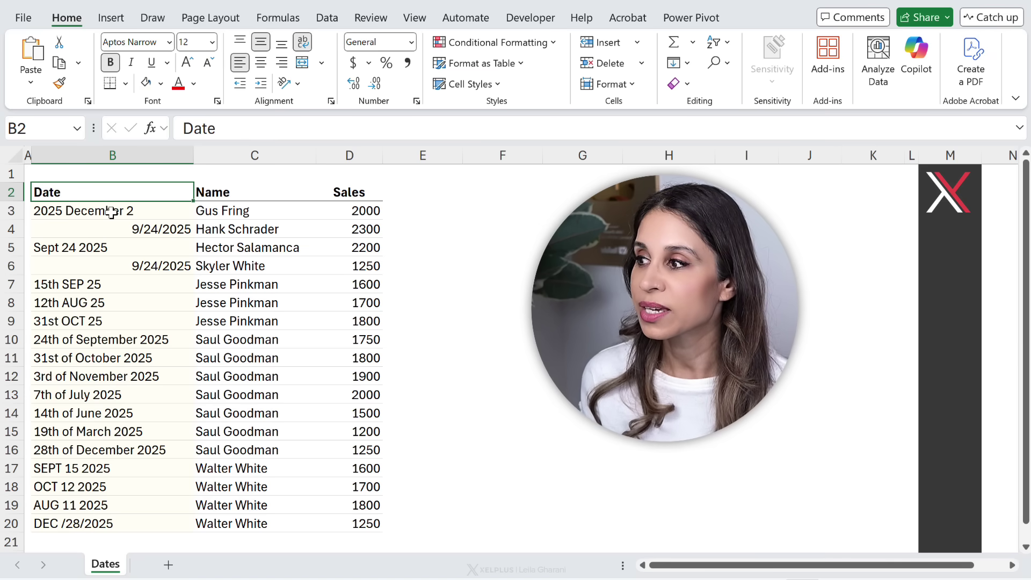
# Apply the Short Date number format to the Date entries in B3:B20
pyautogui.moveTo(118, 210); pyautogui.dragTo(143, 418)
pyautogui.click(136, 376)
pyautogui.click(130, 356)
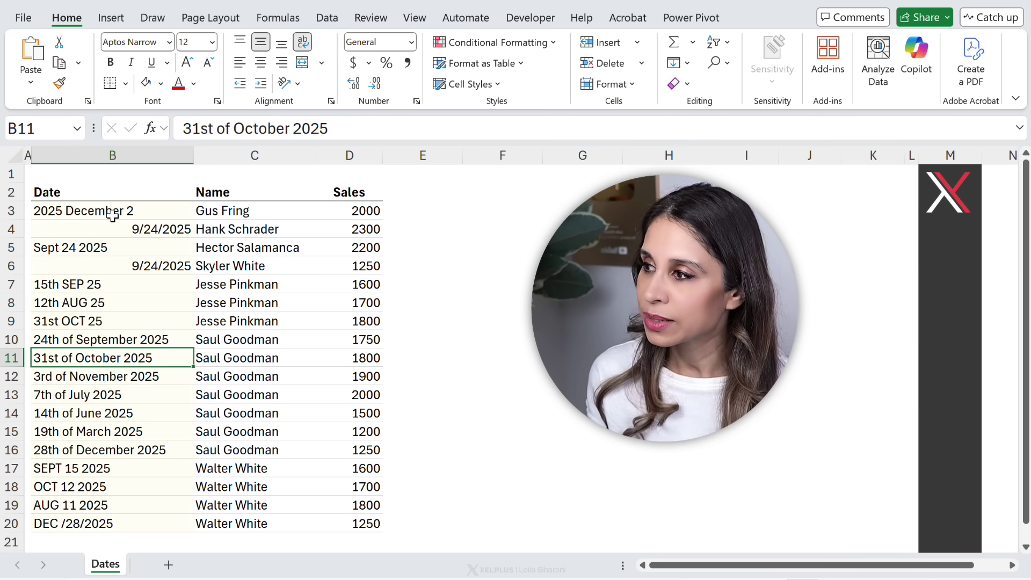
pyautogui.moveTo(110, 210); pyautogui.dragTo(188, 521)
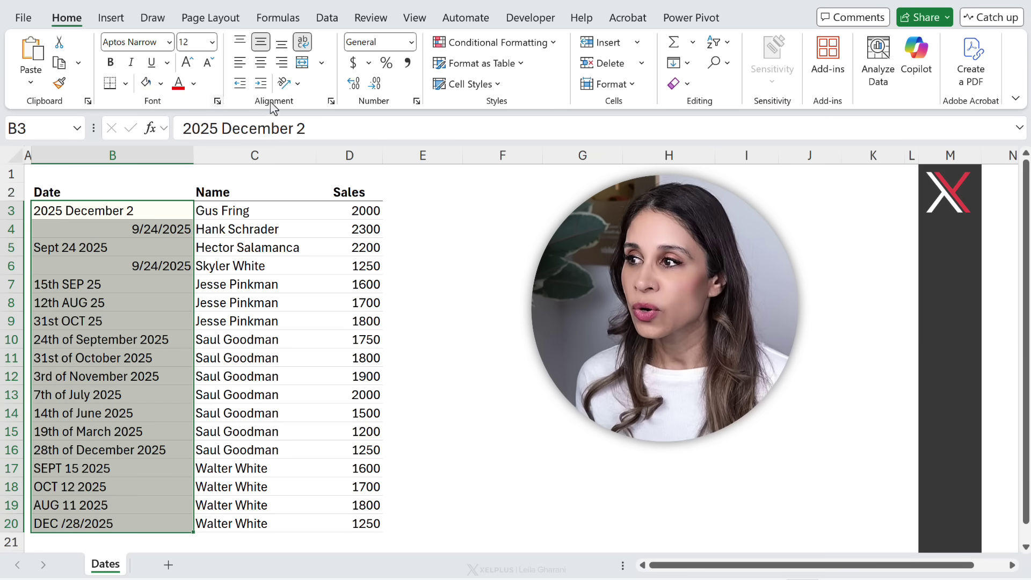
pyautogui.click(412, 42)
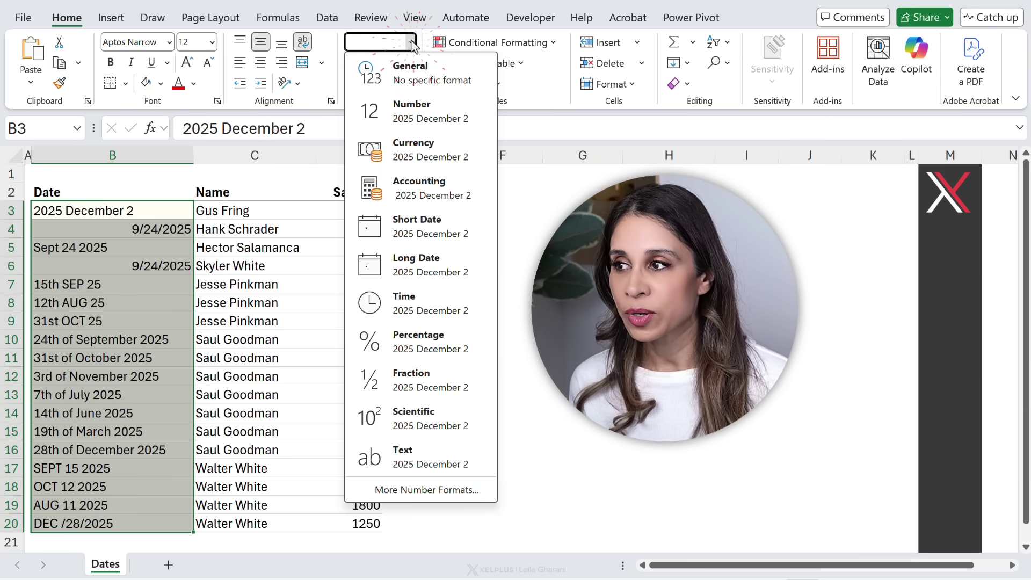
pyautogui.click(413, 221)
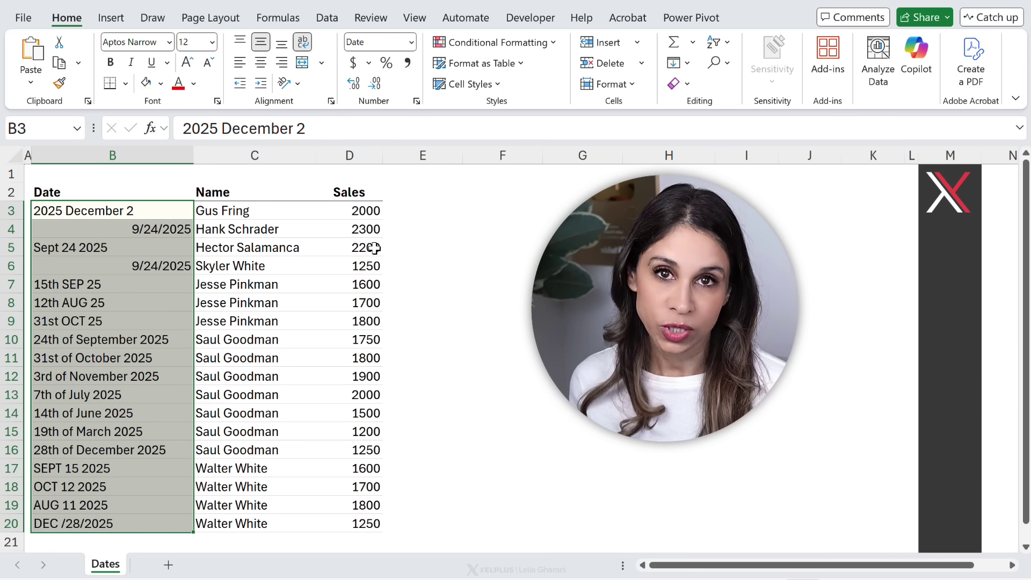
pyautogui.click(310, 246)
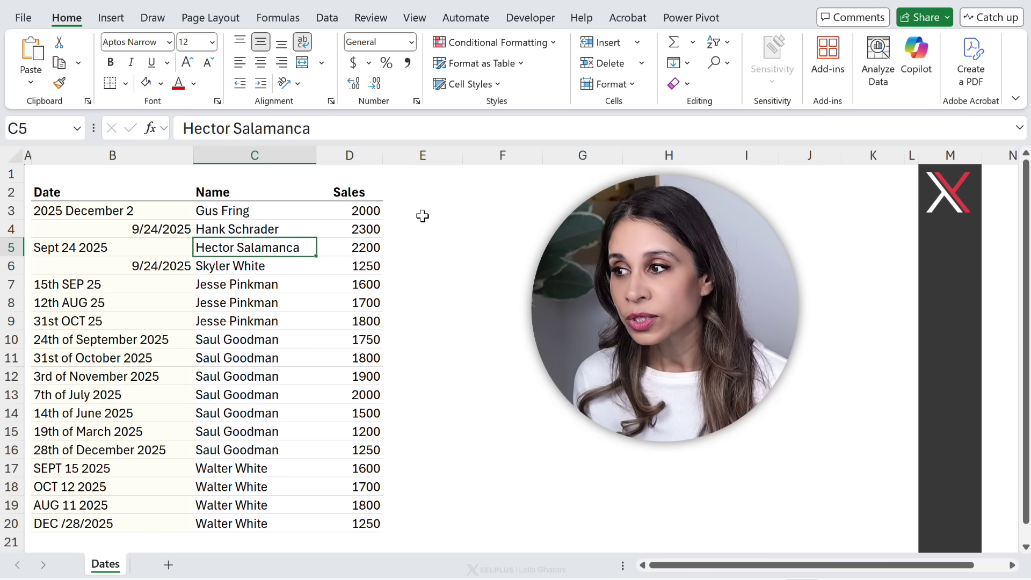
# Enter =YEAR(B3) in E3, which returns #VALUE!
pyautogui.click(423, 216)
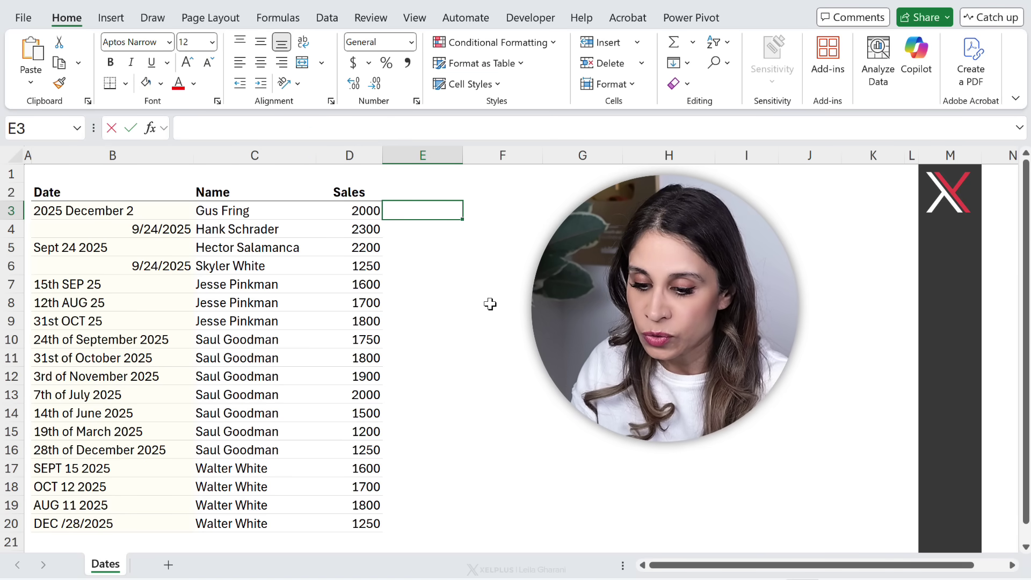
pyautogui.write('=year(')
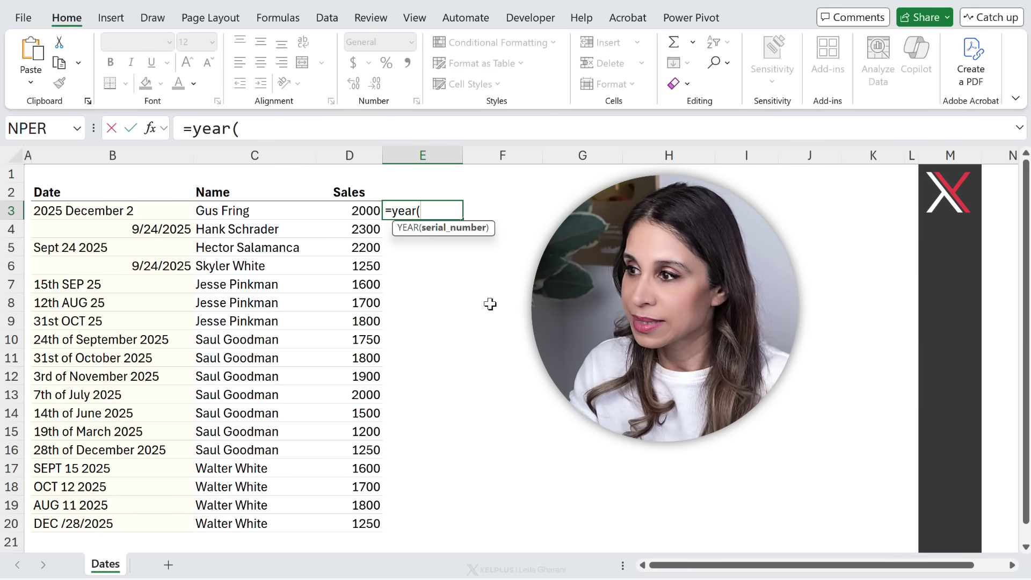
pyautogui.click(163, 217)
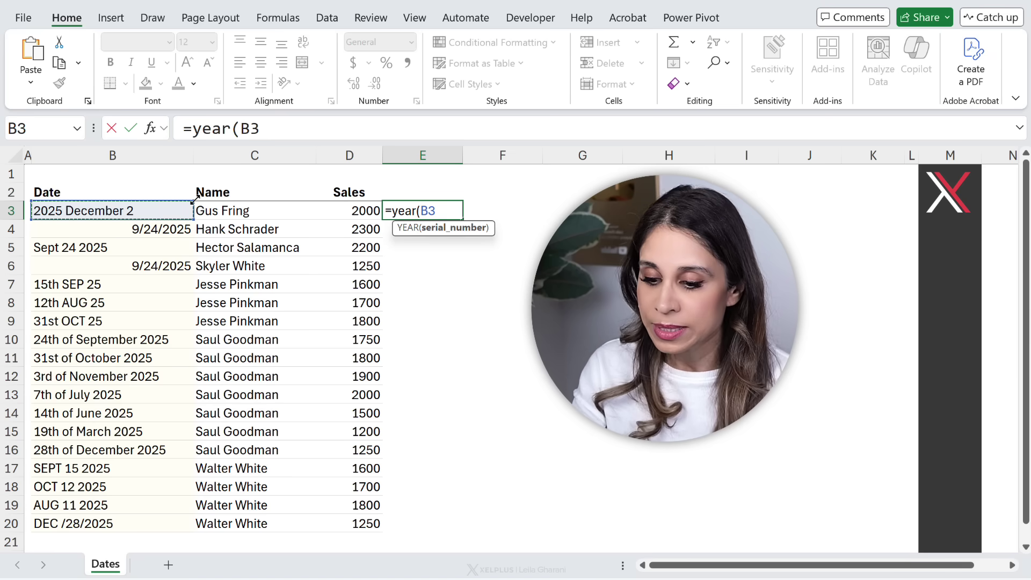
pyautogui.write(')')
pyautogui.press('Return')
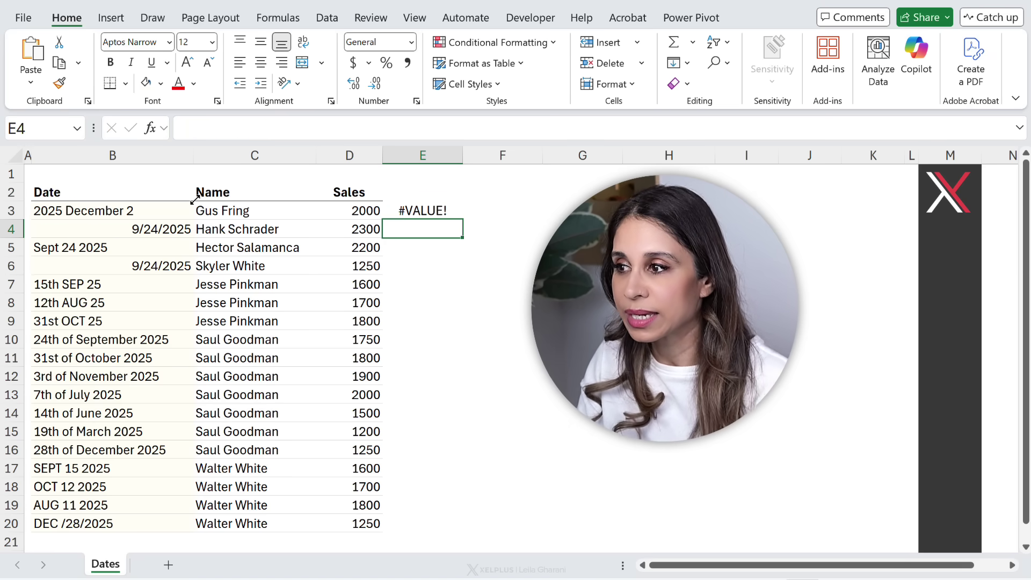
# Delete the #VALUE! year formula from E3
pyautogui.click(455, 211)
pyautogui.press('Delete')
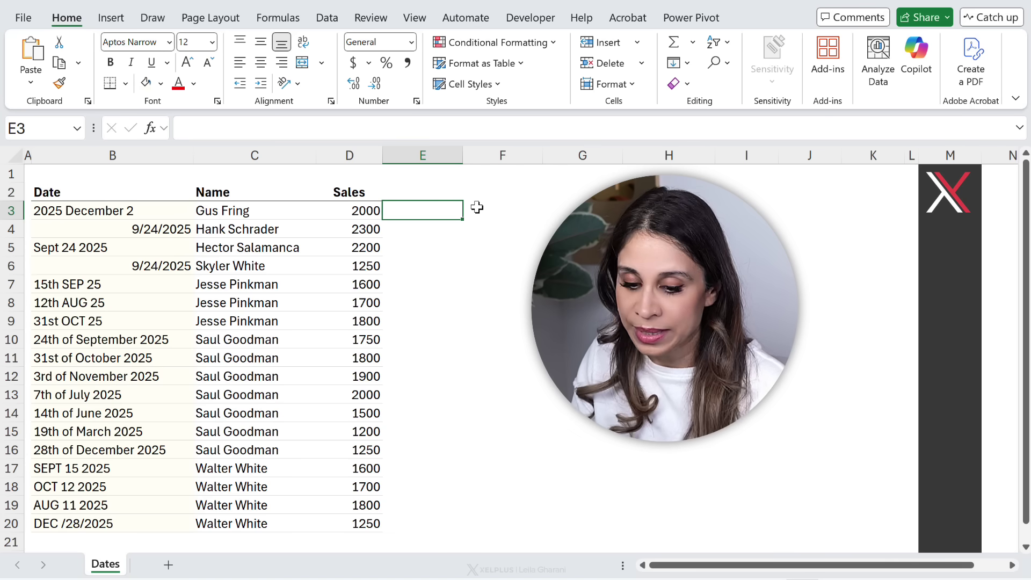
pyautogui.press('Left')
pyautogui.press('Left')
pyautogui.press('Left')
# Inspect the text dates in B3, B12 and B15
pyautogui.click(179, 371)
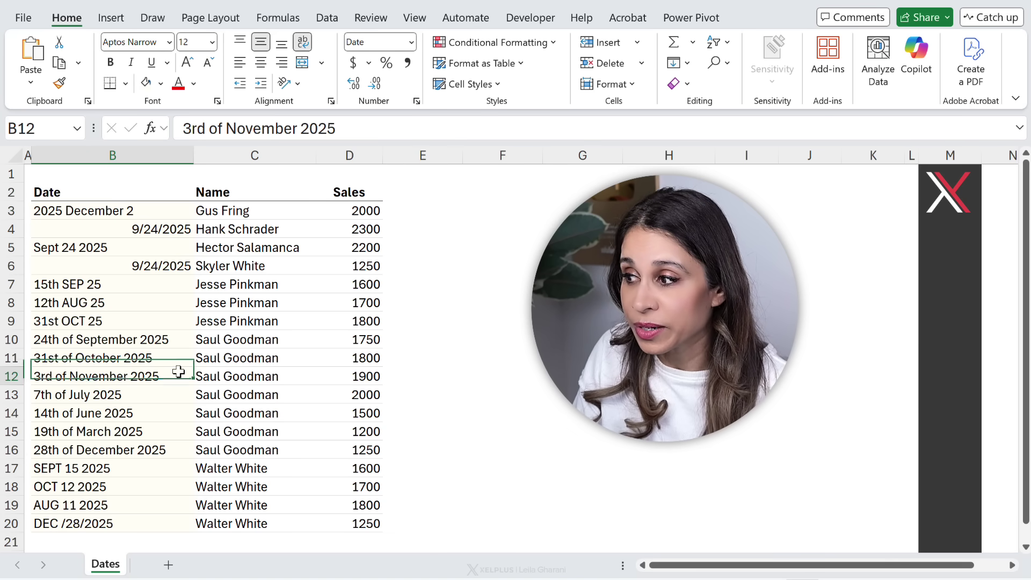
pyautogui.scroll(-1, 179, 372)
pyautogui.click(132, 376)
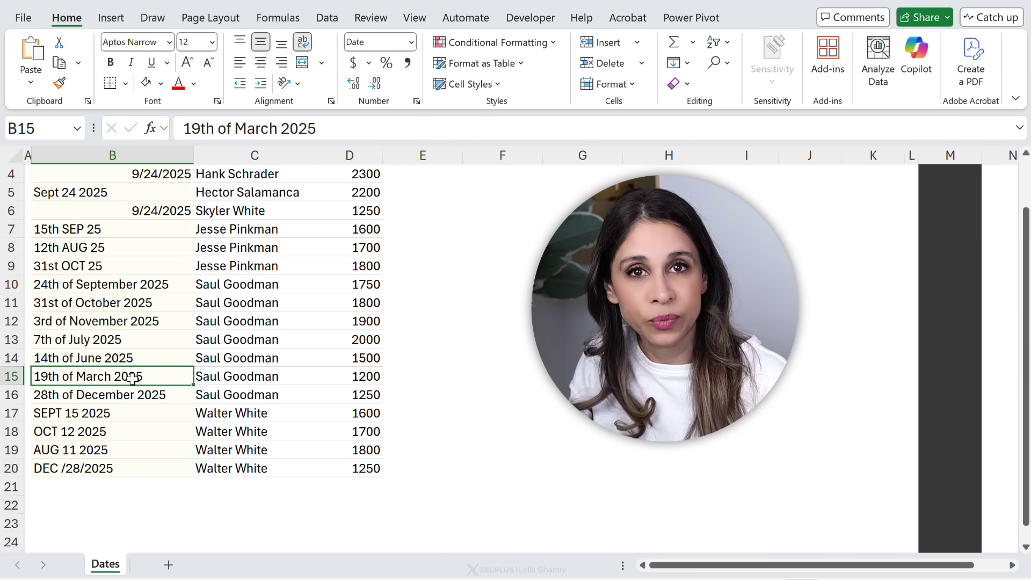
pyautogui.scroll(1, 133, 376)
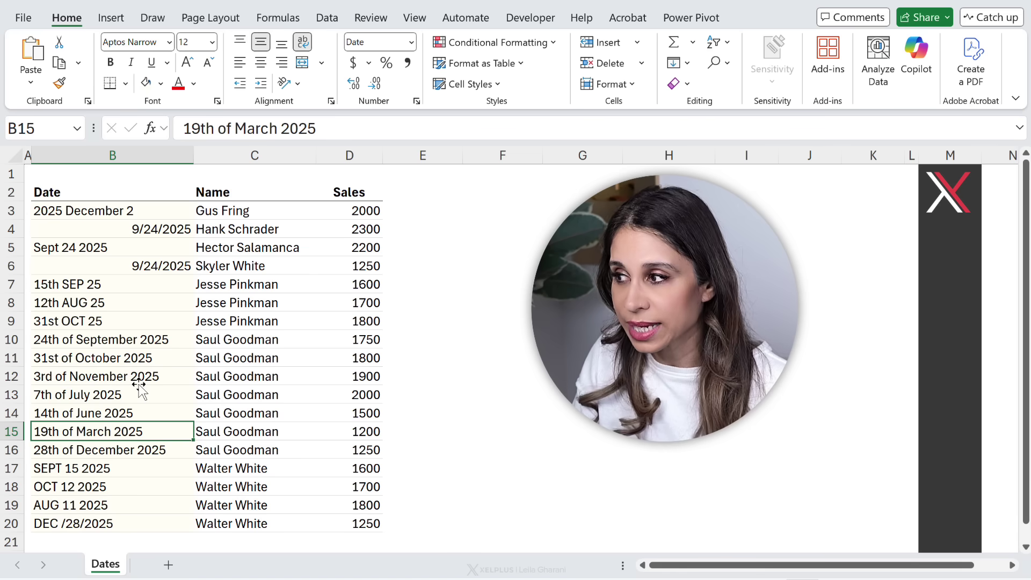
pyautogui.click(138, 211)
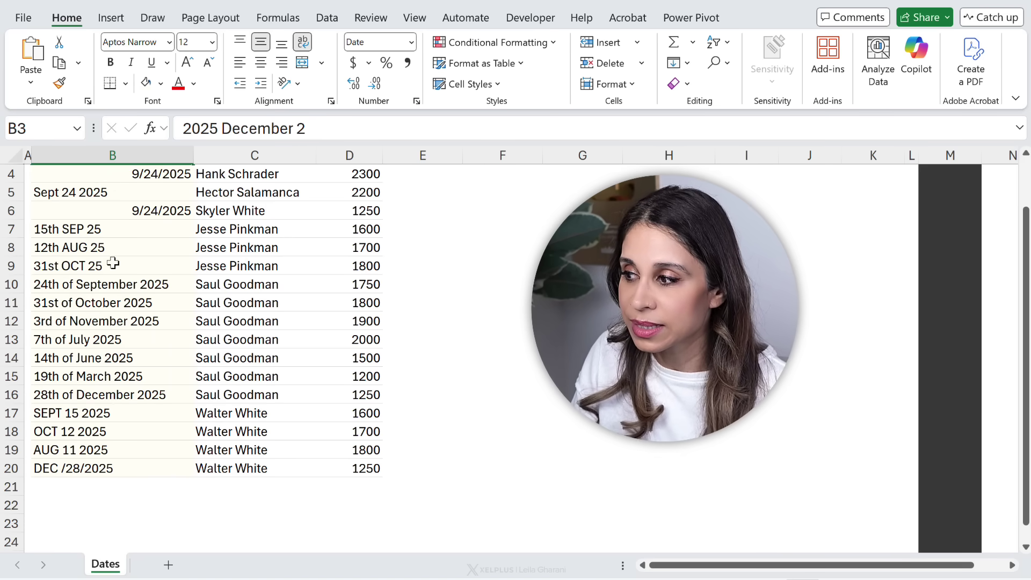
pyautogui.scroll(-1, 125, 323)
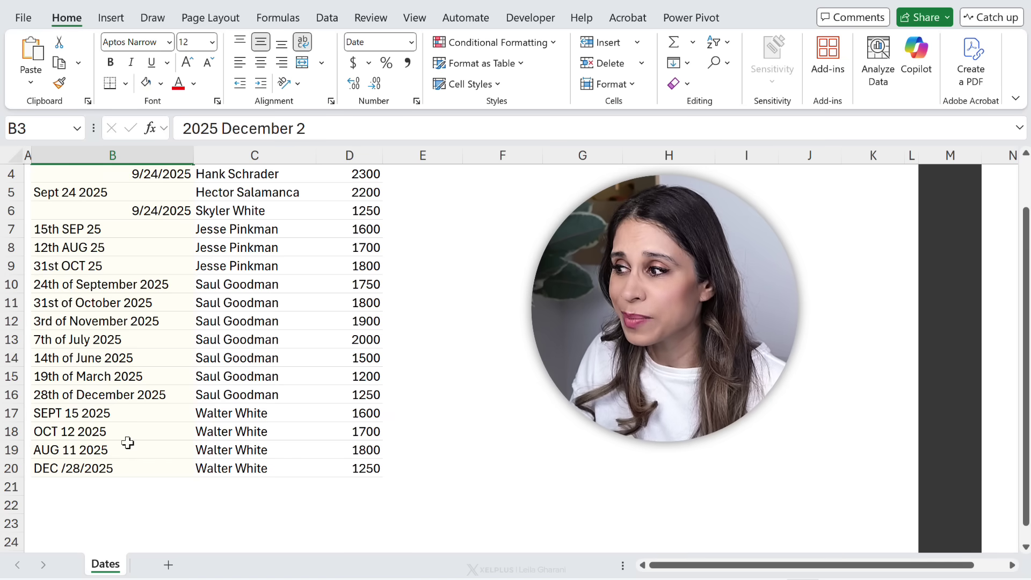
pyautogui.scroll(1, 129, 442)
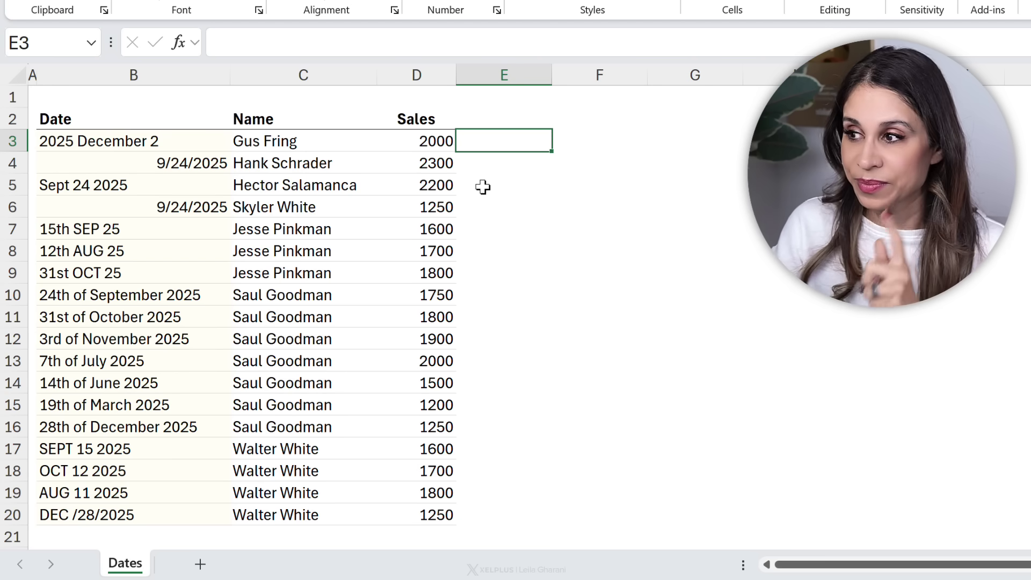
# Turn E3 into a Python cell with pd.to_datetime(xl("B3")), returning 12/2/2025
pyautogui.write('=py')
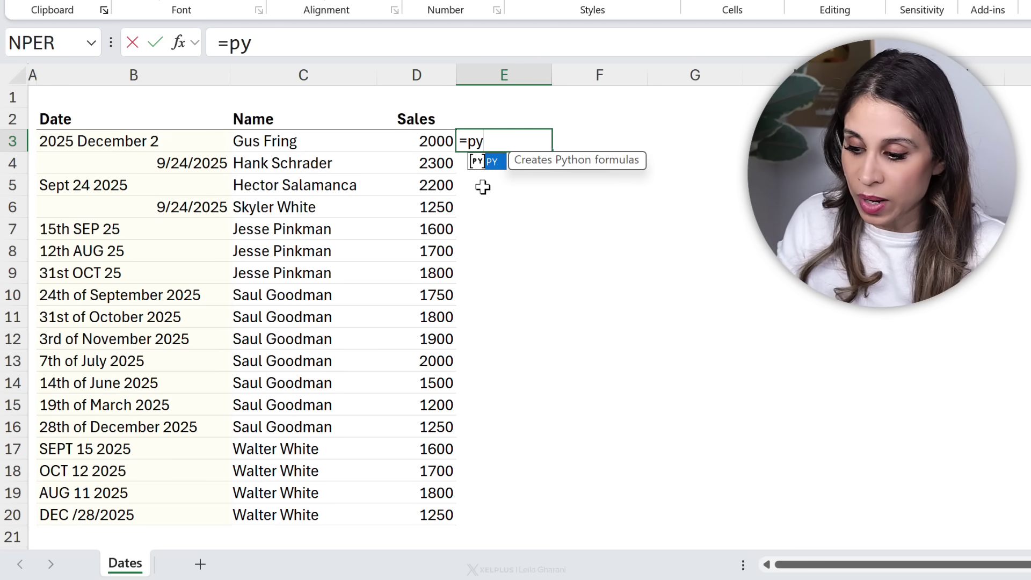
pyautogui.press('Tab')
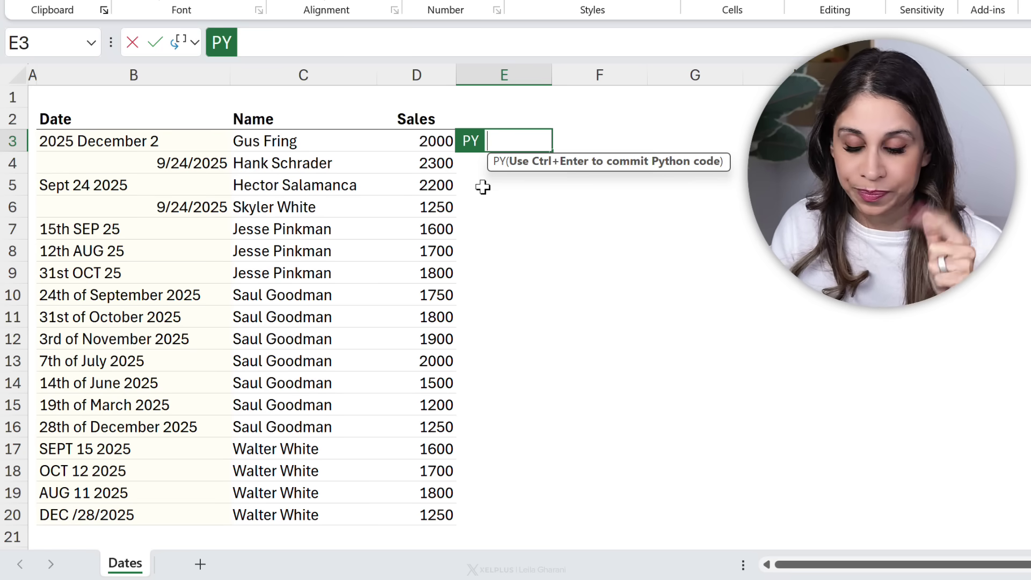
pyautogui.write('pd.')
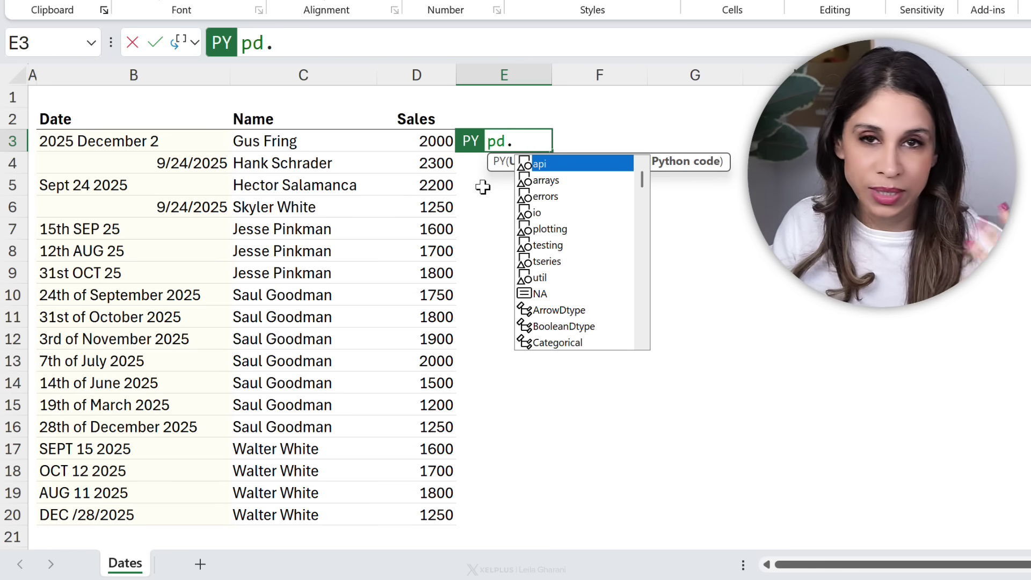
pyautogui.write('to')
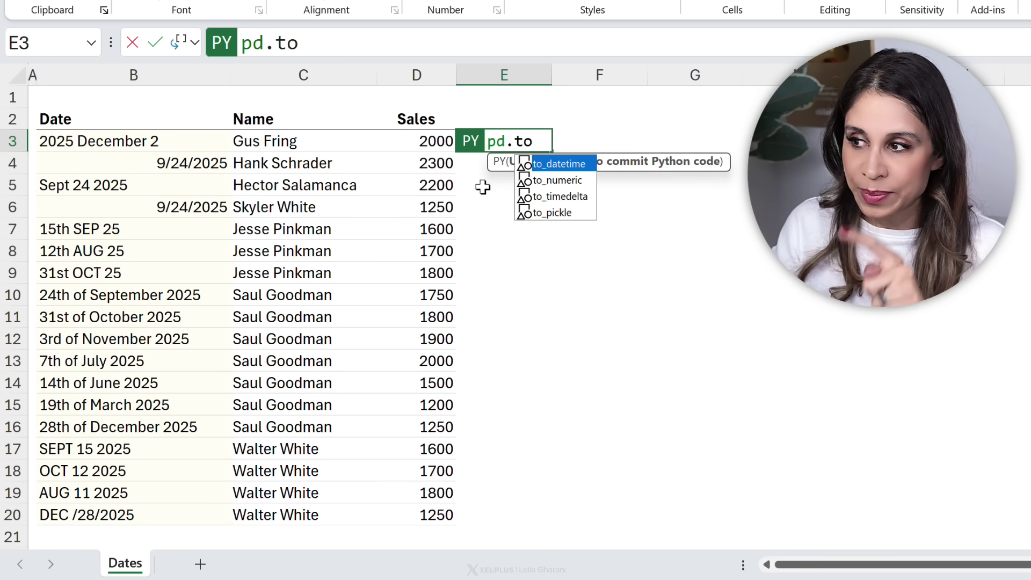
pyautogui.press('Tab')
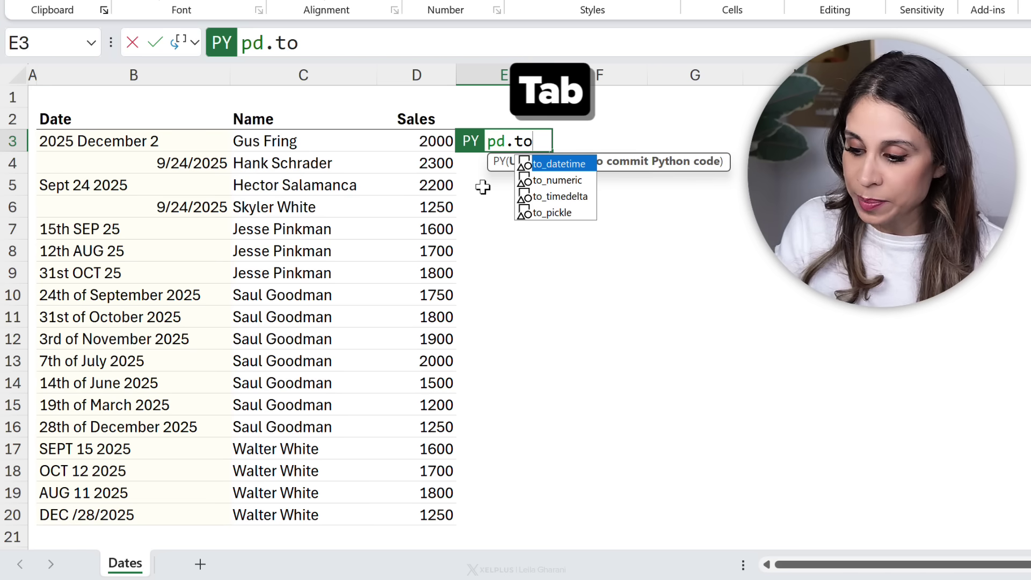
pyautogui.write('(')
pyautogui.click(194, 138)
pyautogui.write('))')
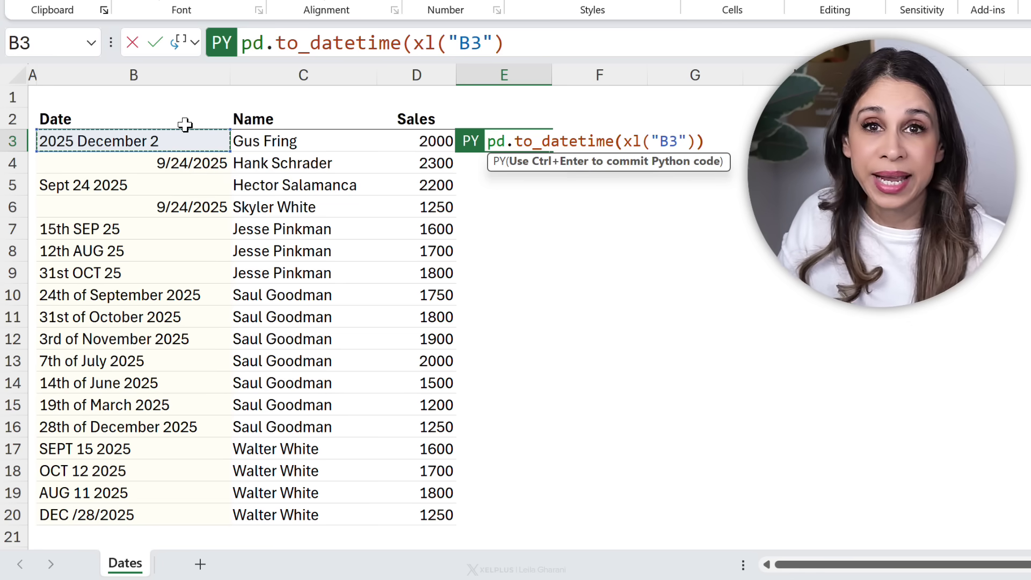
pyautogui.hotkey('ctrl', 'Return')
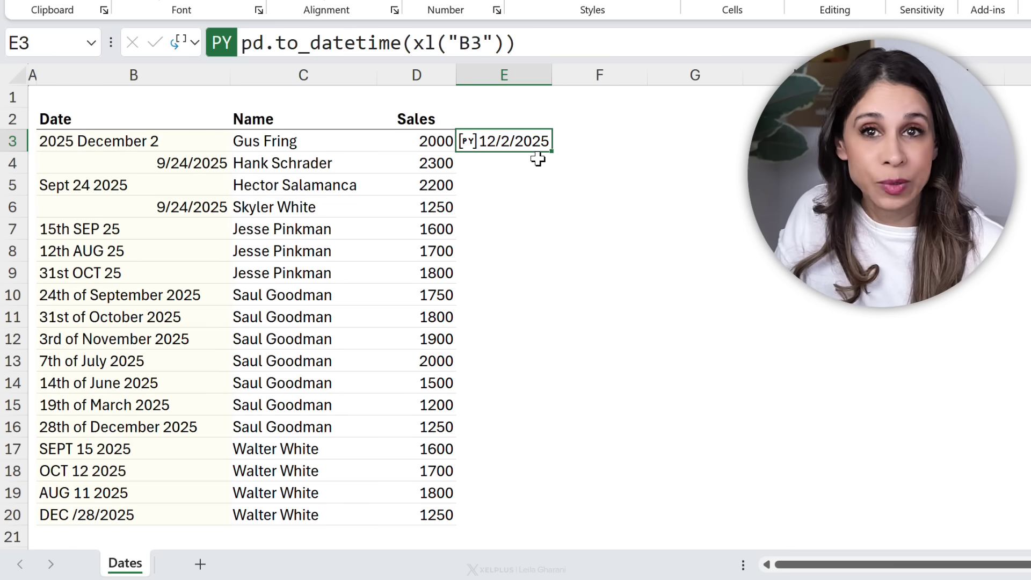
pyautogui.click(188, 42)
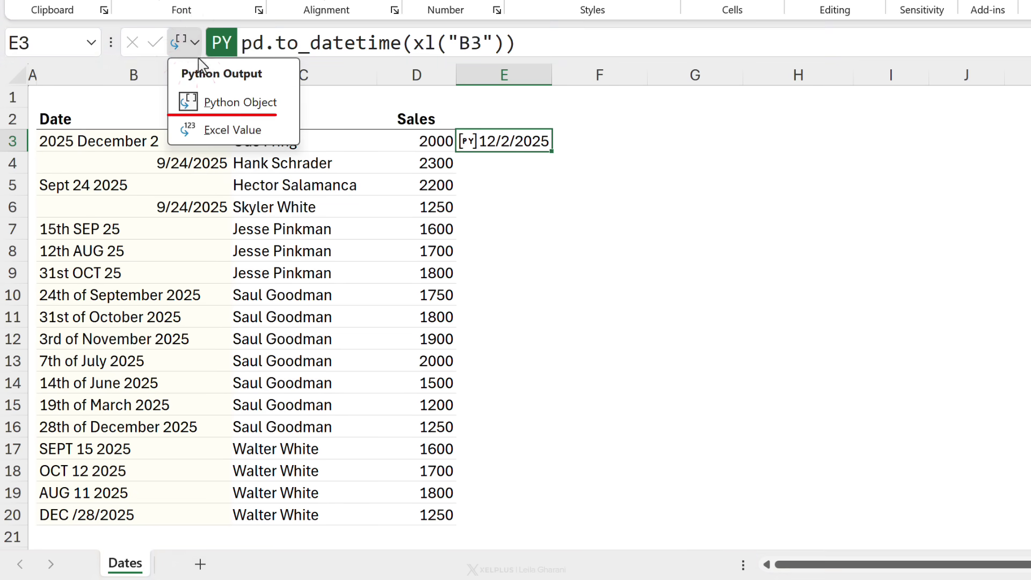
pyautogui.click(191, 131)
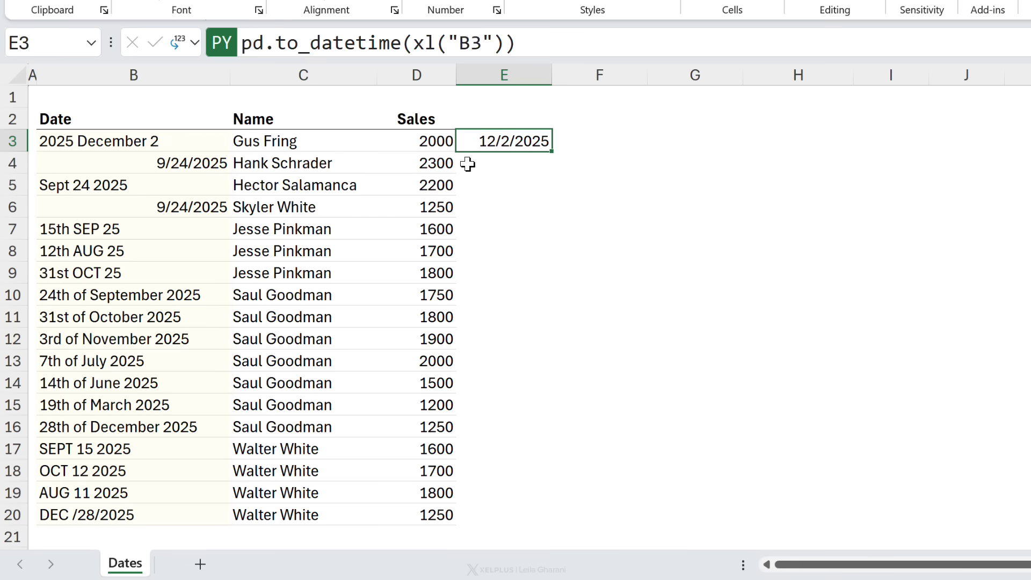
pyautogui.doubleClick(551, 151)
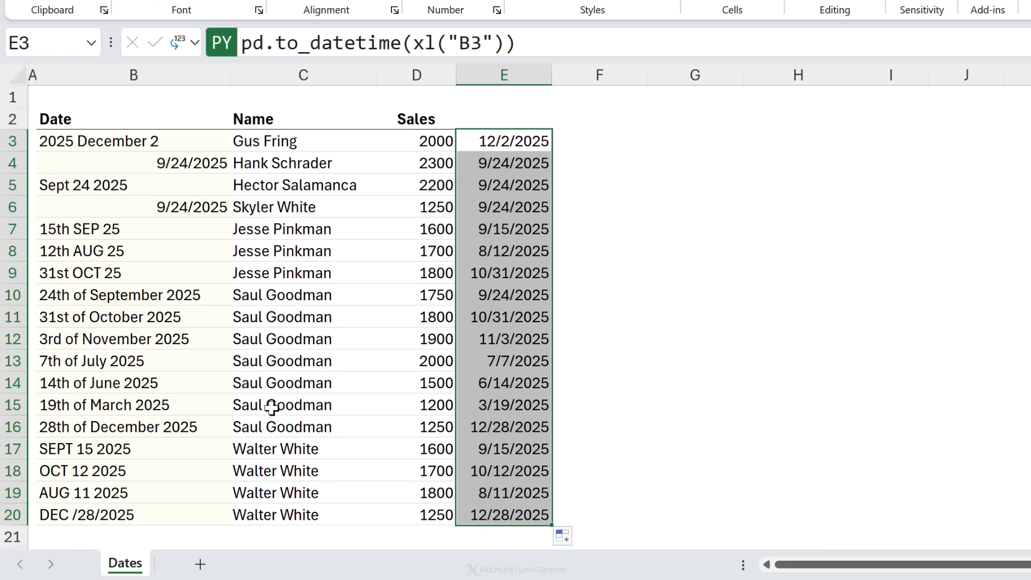
pyautogui.click(155, 426)
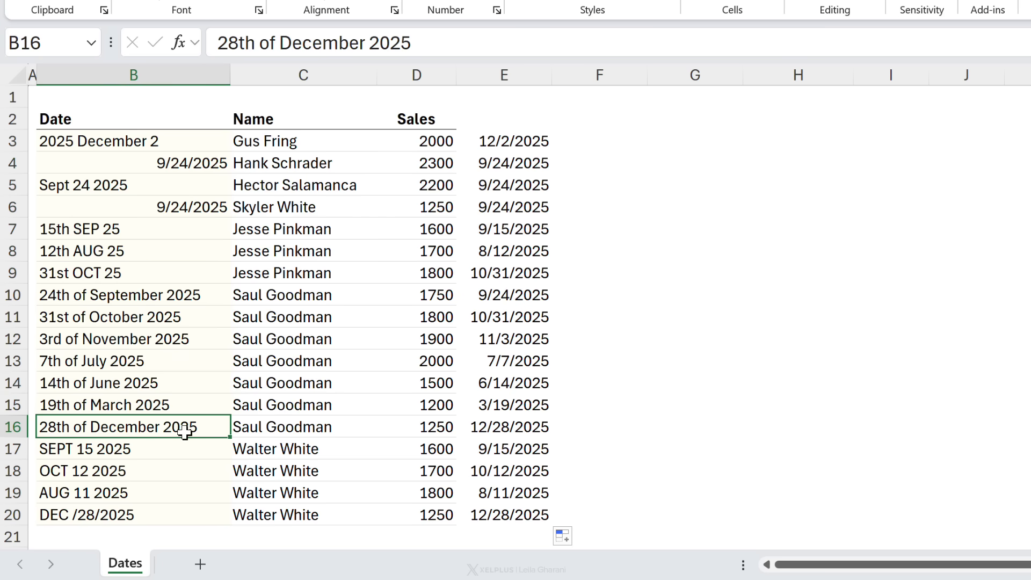
pyautogui.click(485, 422)
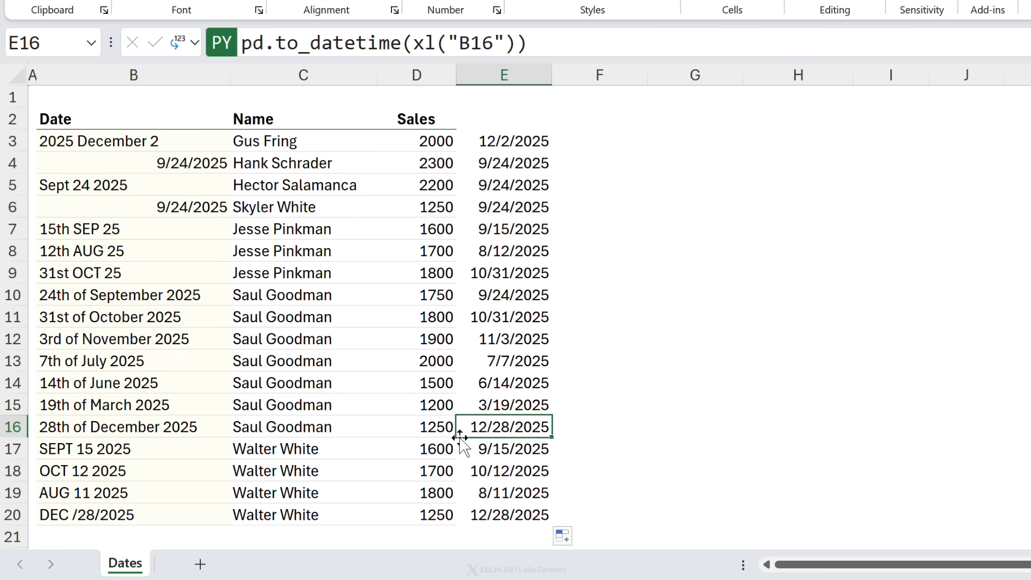
pyautogui.click(72, 336)
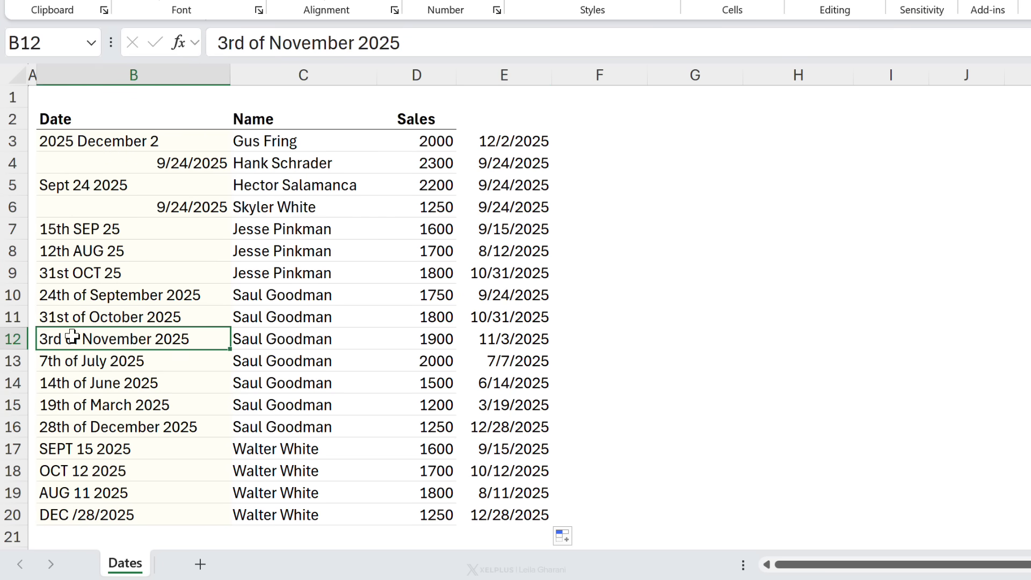
pyautogui.click(498, 342)
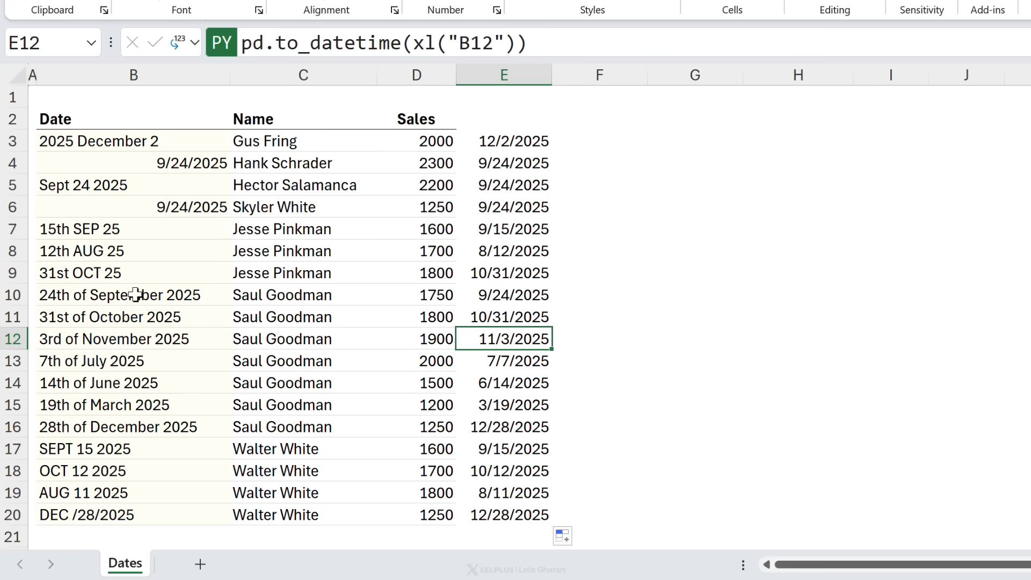
pyautogui.click(130, 277)
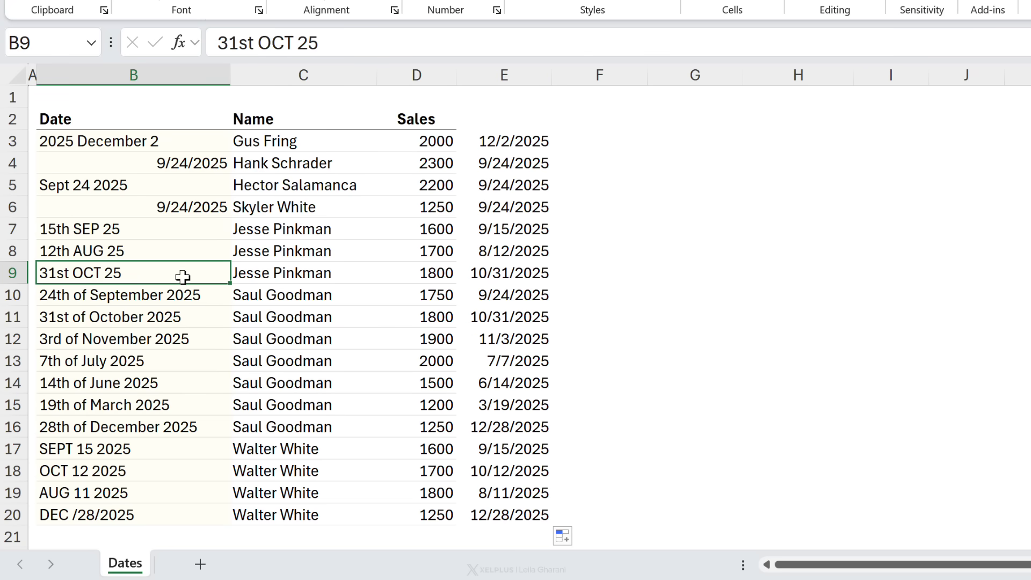
pyautogui.click(494, 256)
pyautogui.click(493, 272)
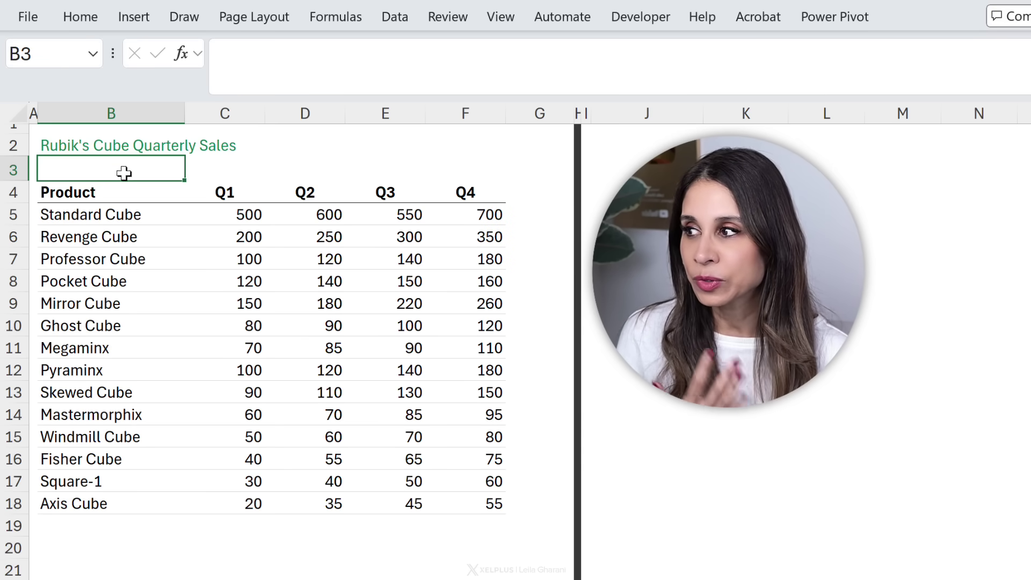
# Review the Product header and the Q1–Q4 sales figures in C5:F18
pyautogui.click(121, 195)
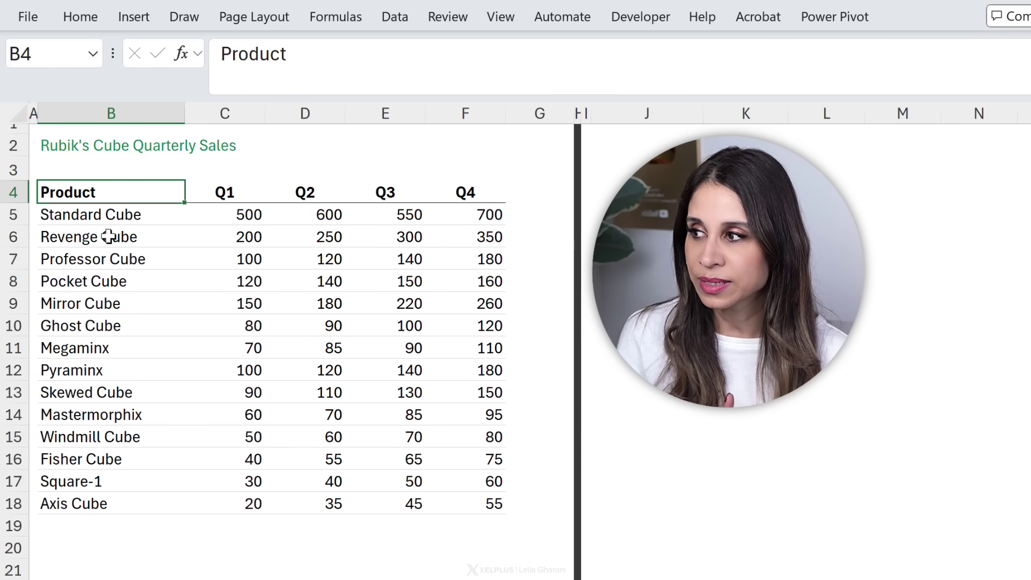
pyautogui.moveTo(262, 203); pyautogui.dragTo(496, 493)
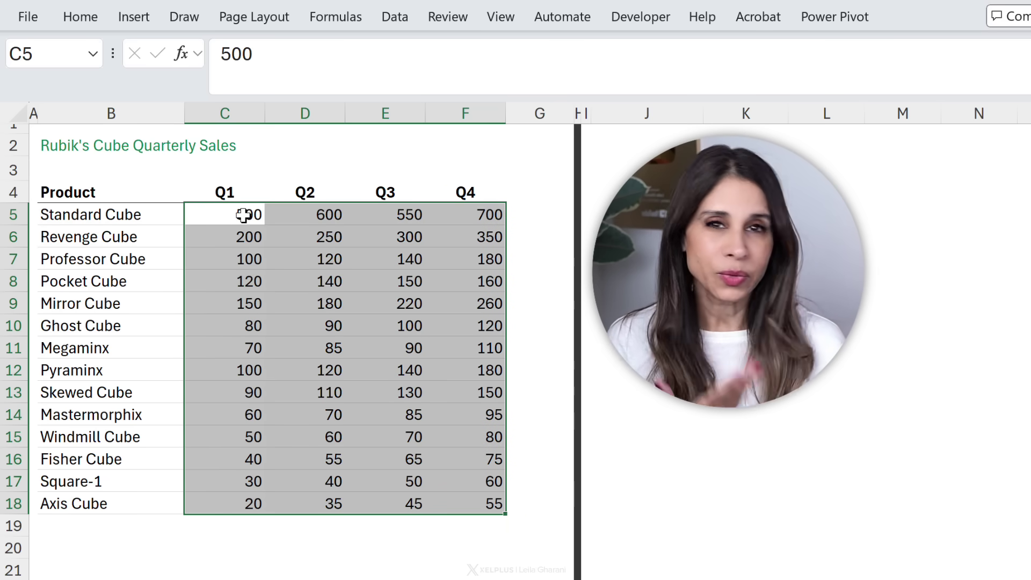
pyautogui.click(232, 194)
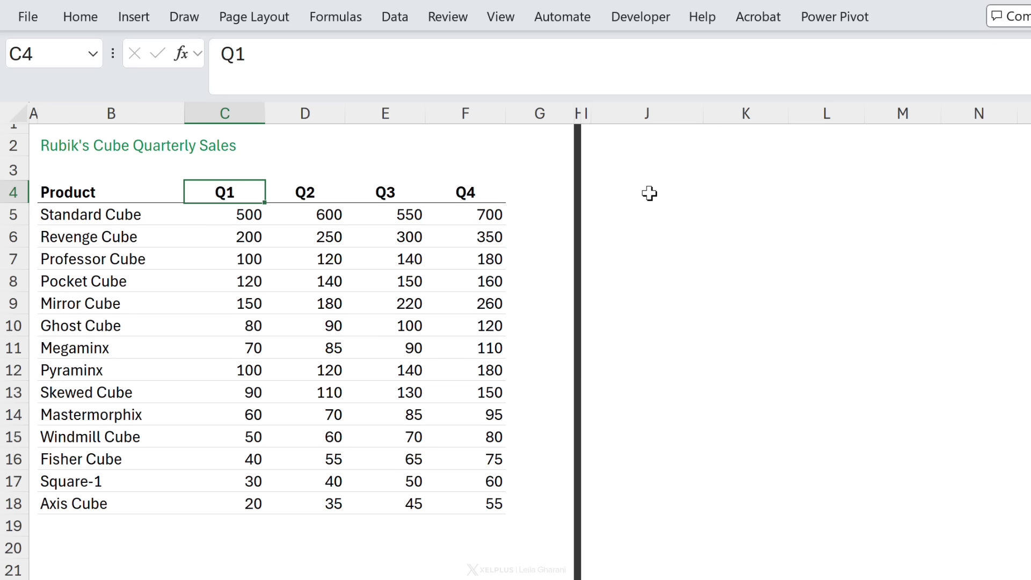
# Enter the Python formula pd.melt(xl("B4:F18", headers=True), id_vars=xl("B4")) in J4
pyautogui.click(649, 193)
pyautogui.write('=py')
pyautogui.press('Tab')
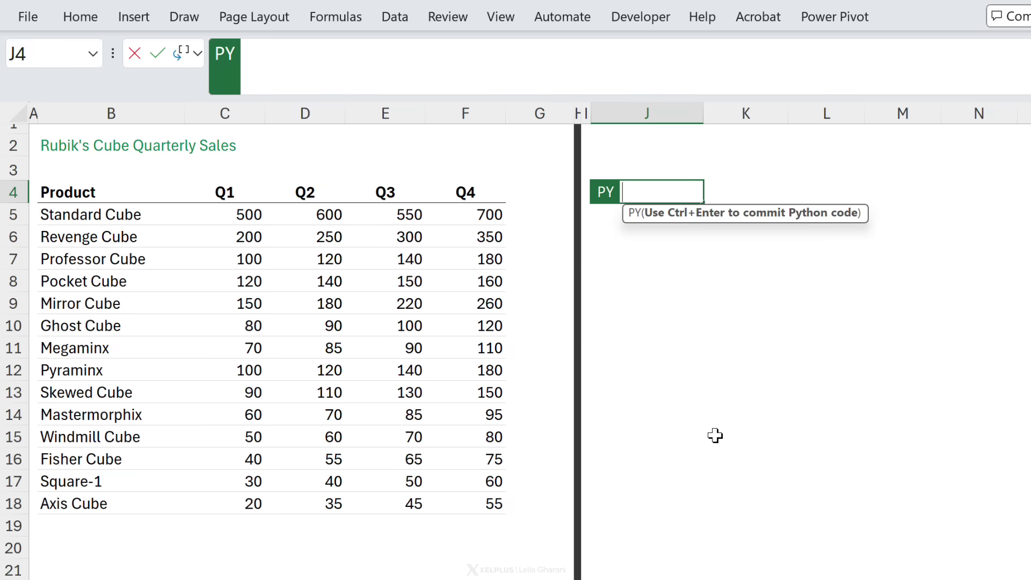
pyautogui.write('pd.melt')
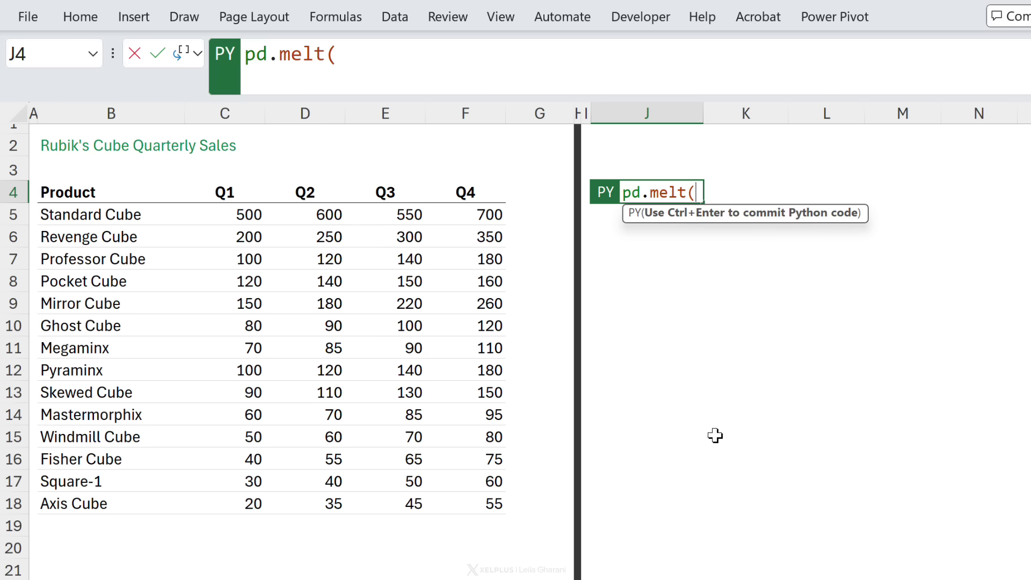
pyautogui.write('(')
pyautogui.moveTo(124, 191); pyautogui.dragTo(435, 532)
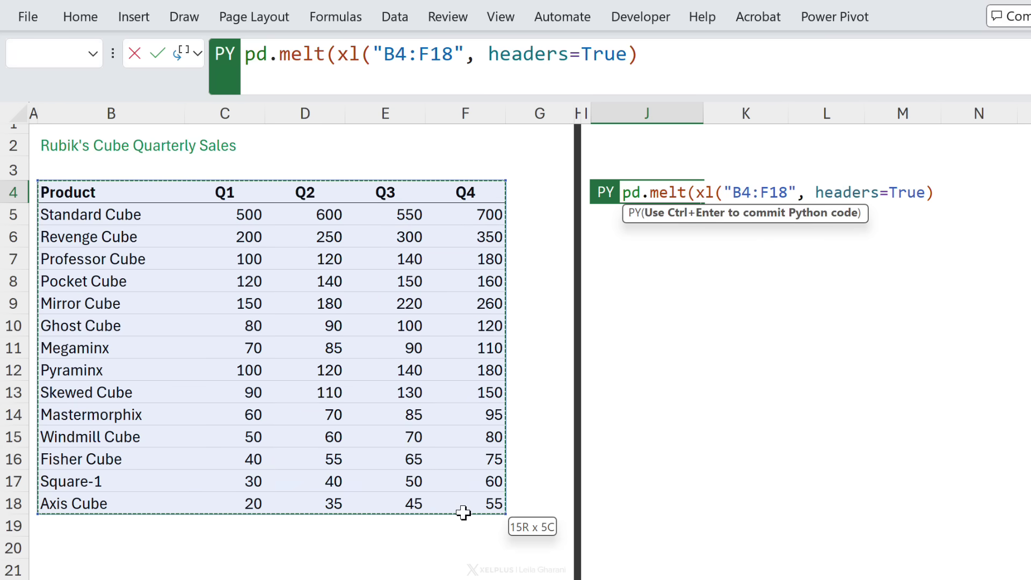
pyautogui.moveTo(463, 513); pyautogui.dragTo(465, 515)
pyautogui.write(',')
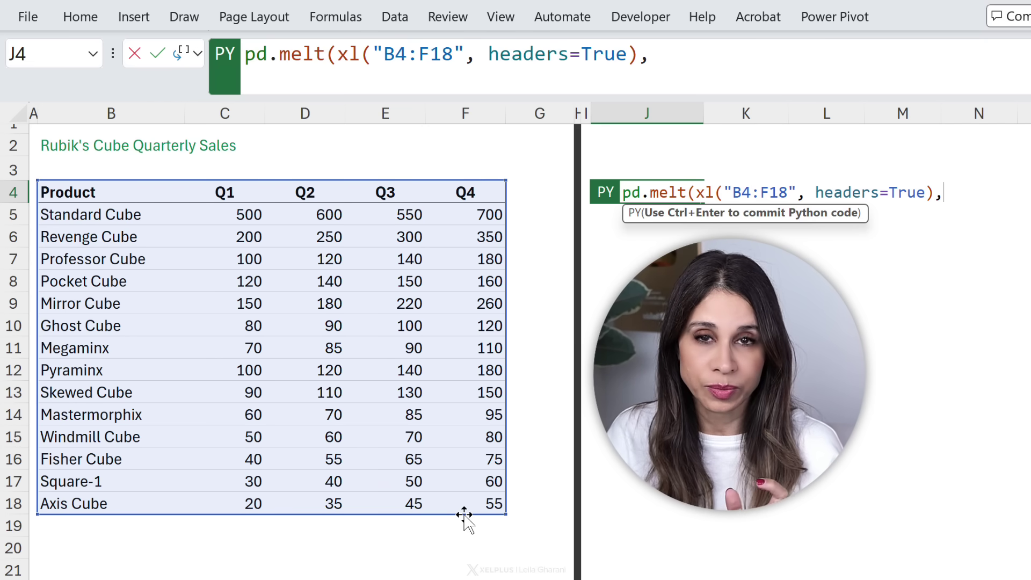
pyautogui.write('id')
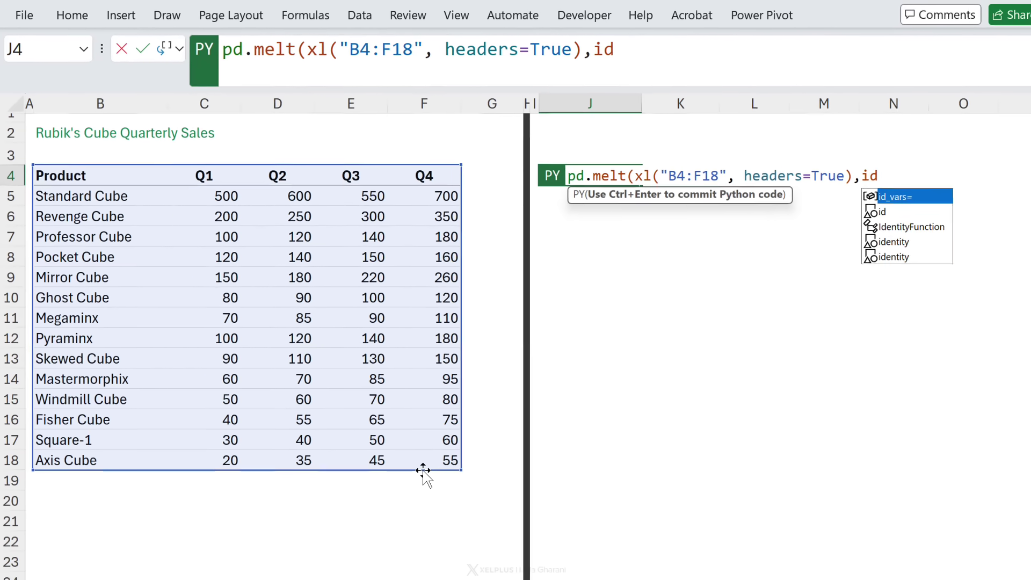
pyautogui.write('_')
pyautogui.press('Tab')
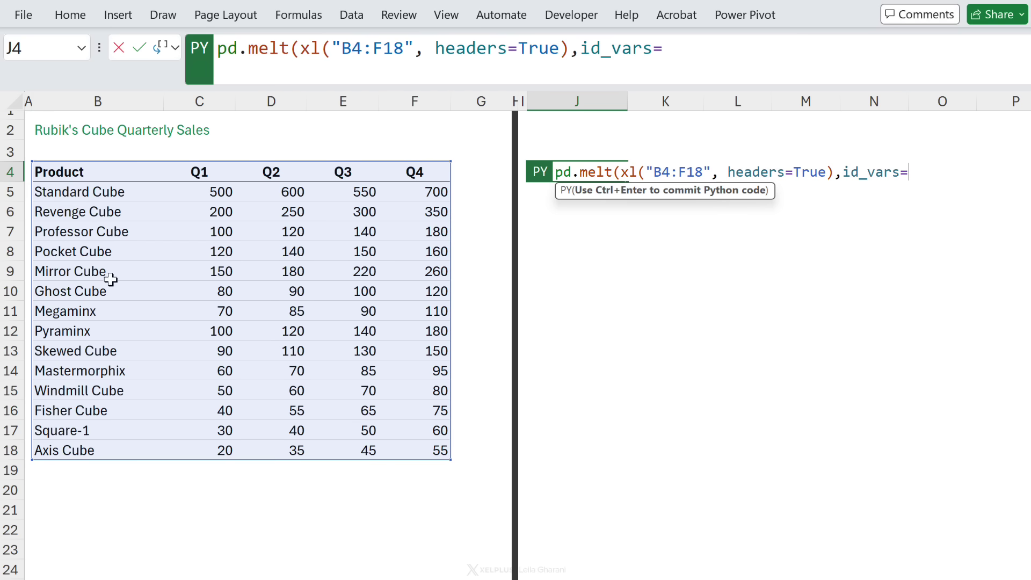
pyautogui.click(82, 175)
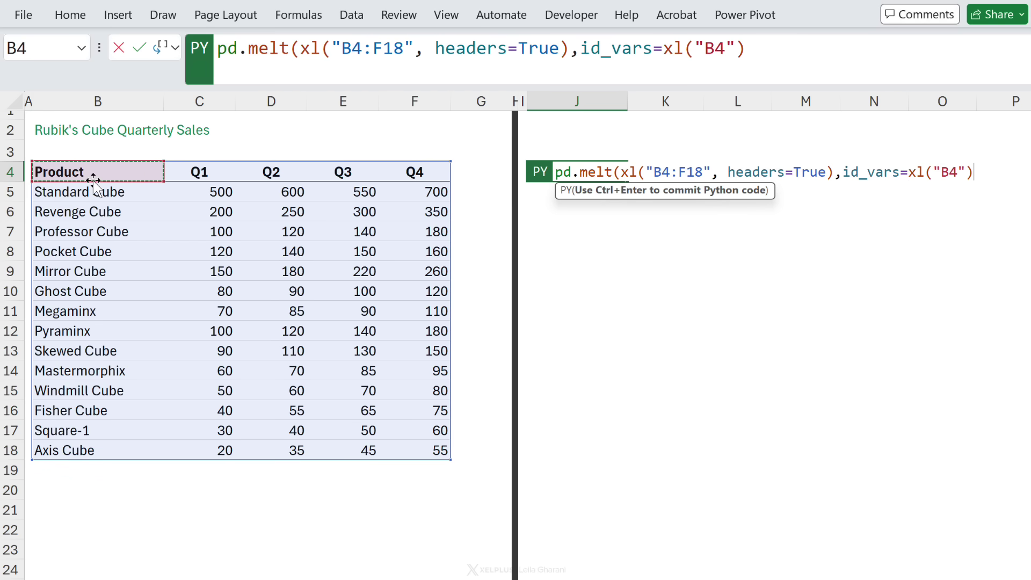
pyautogui.write(')')
pyautogui.hotkey('ctrl', 'Return')
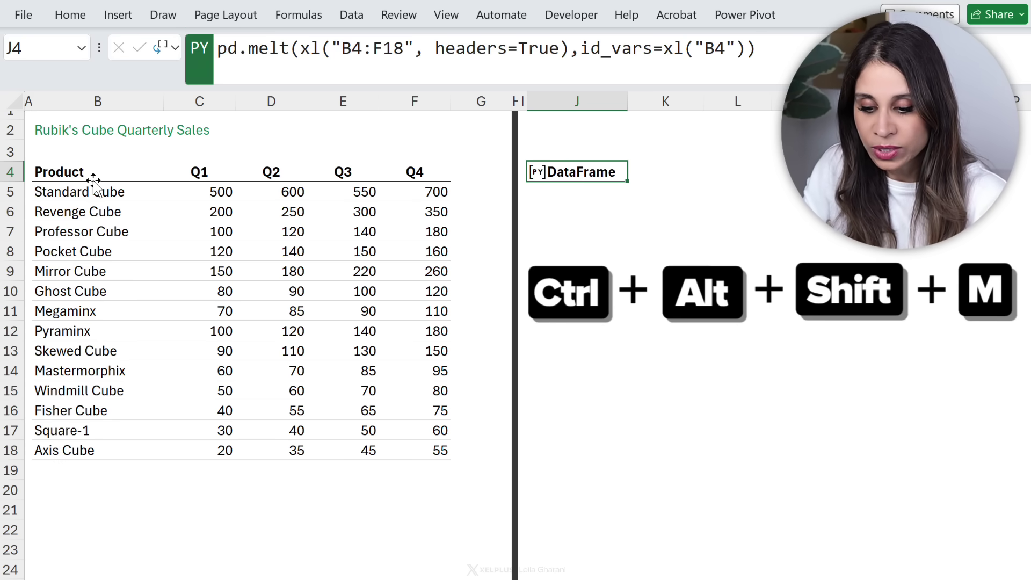
# Spill the melt result as values and inspect the Product and quarter columns
pyautogui.hotkey('ctrl', 'alt', 'shift', 'm')
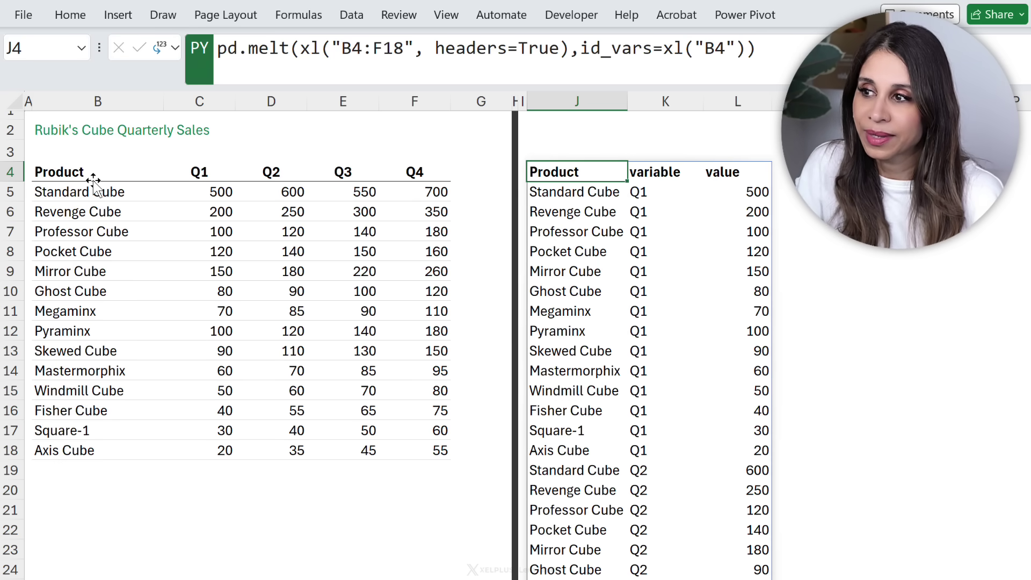
pyautogui.click(574, 197)
pyautogui.click(651, 185)
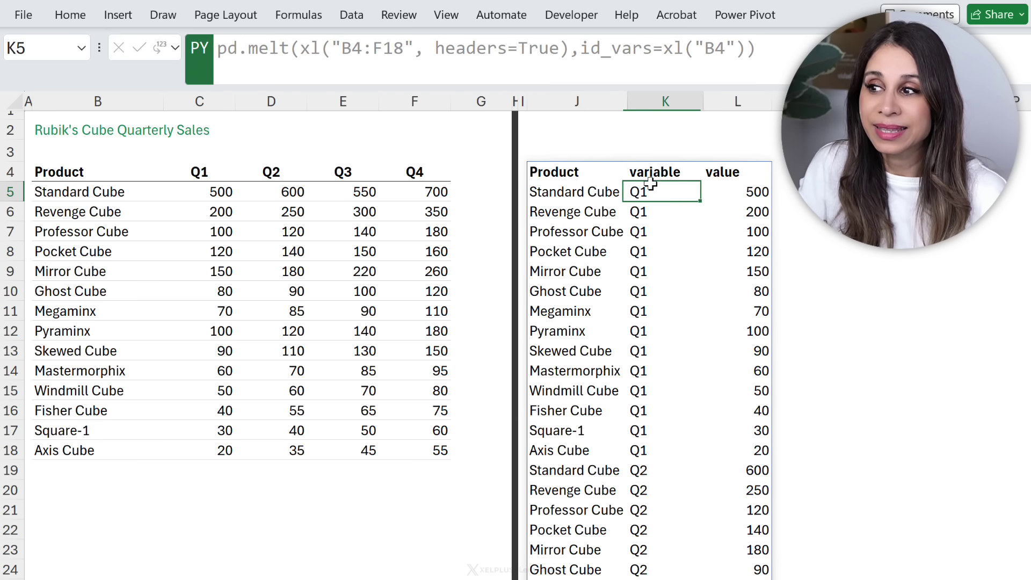
pyautogui.scroll(-4, 648, 333)
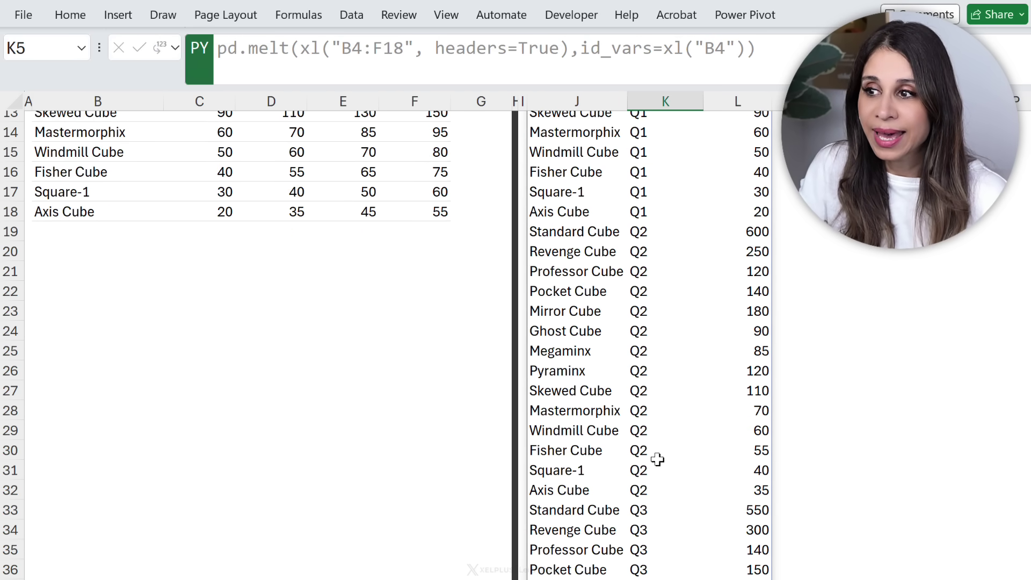
pyautogui.scroll(4, 655, 458)
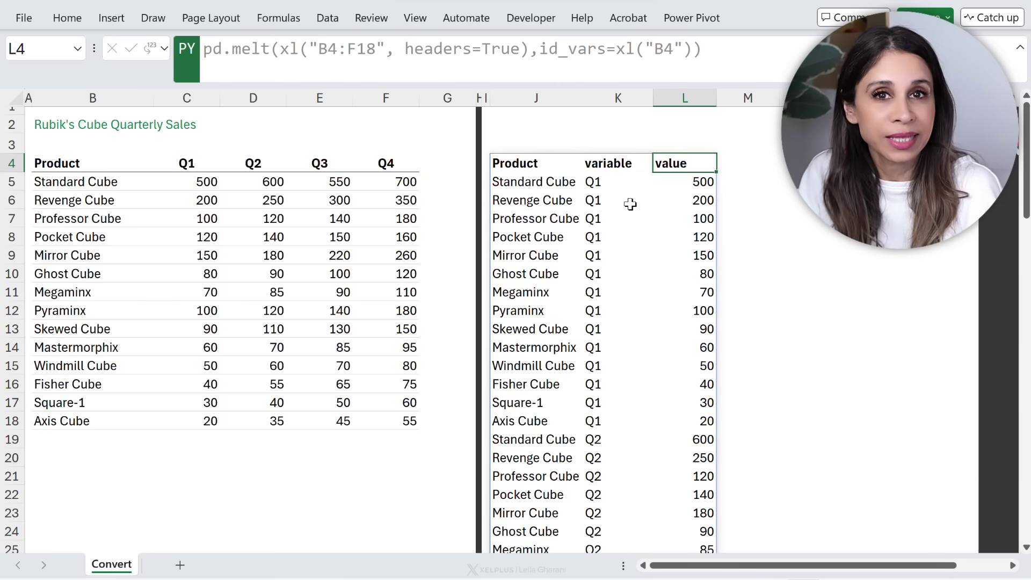
# Add var_name="Quarter" and value_name="Sales" to the J4 melt formula
pyautogui.press('Left')
pyautogui.press('Left')
pyautogui.press('F2')
pyautogui.press('Left')
pyautogui.write(',')
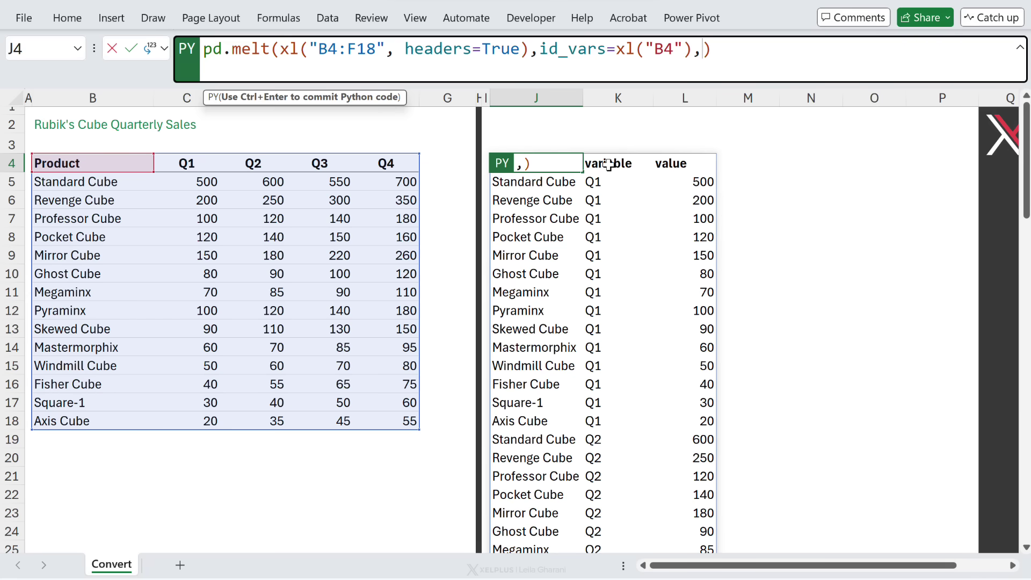
pyautogui.write('var')
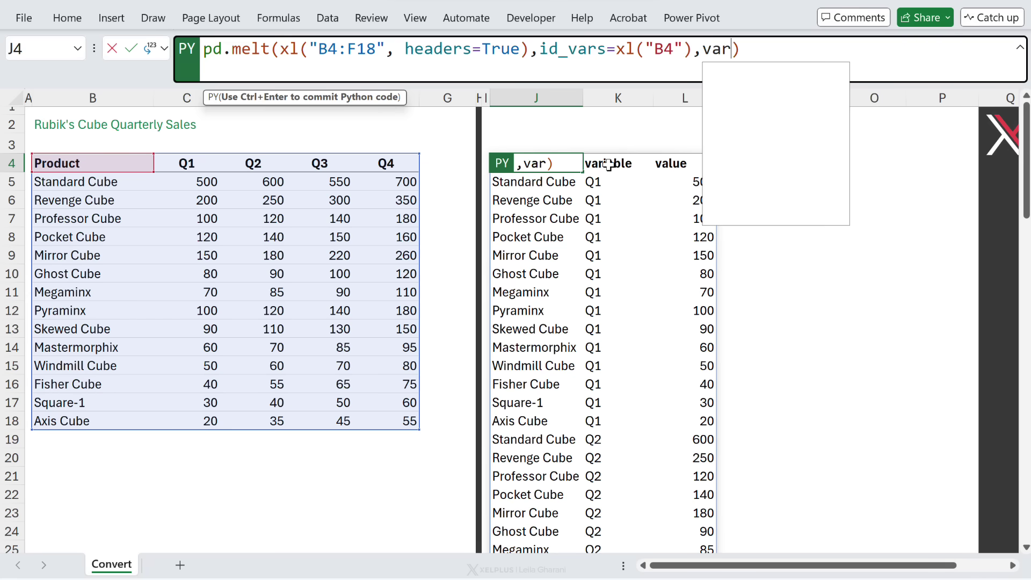
pyautogui.press('Tab')
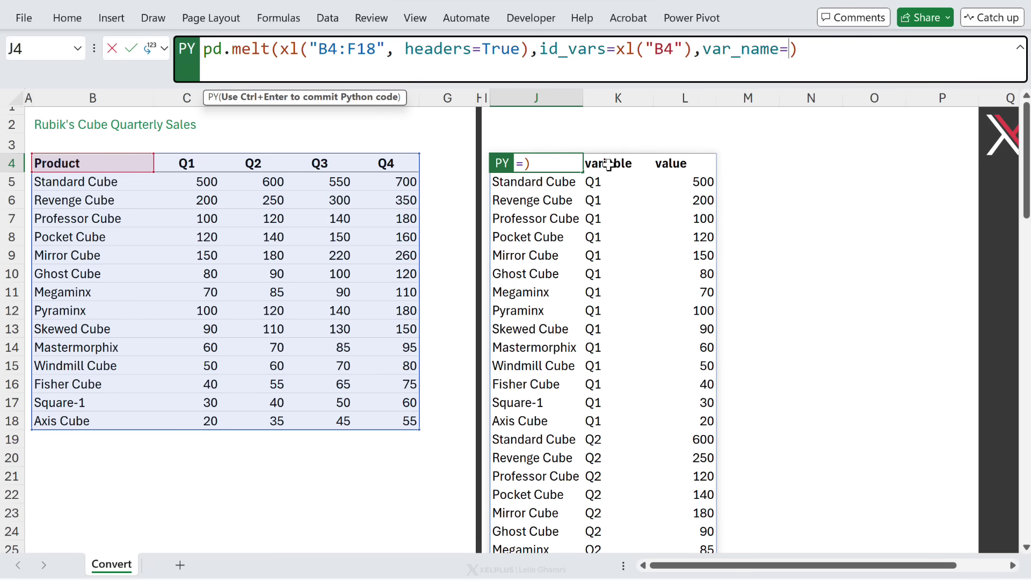
pyautogui.write('"Qua')
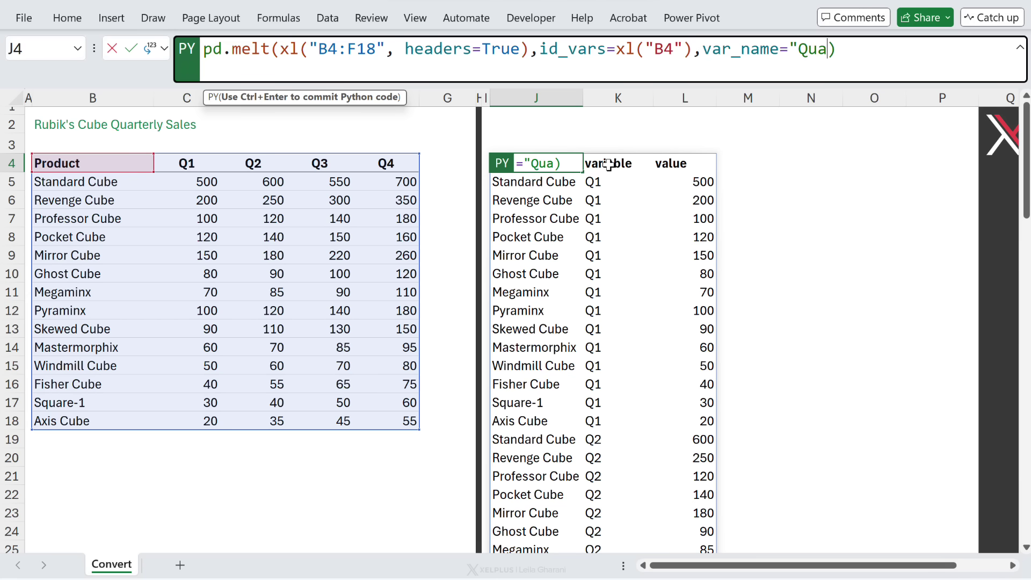
pyautogui.write('rter",')
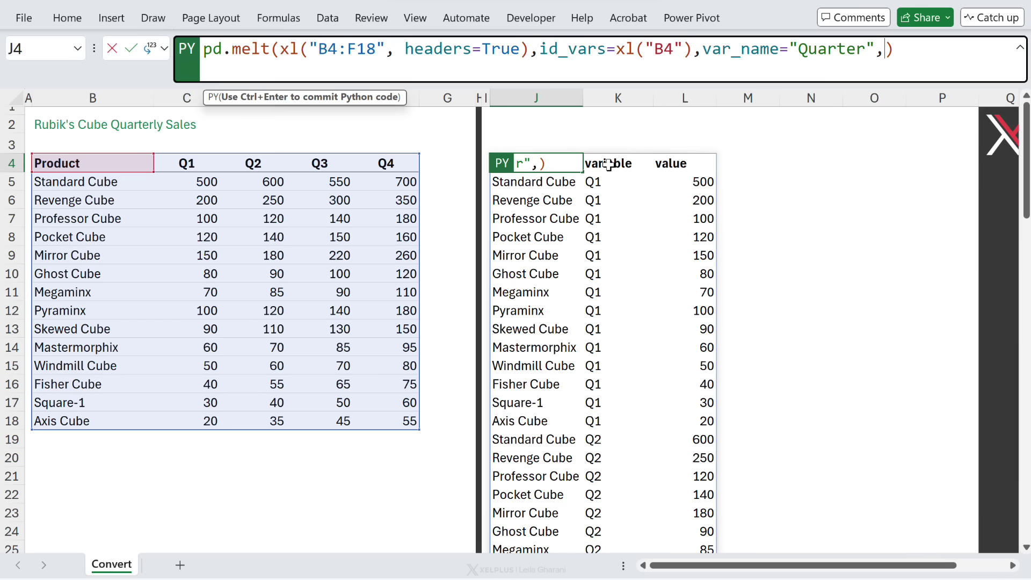
pyautogui.write('v')
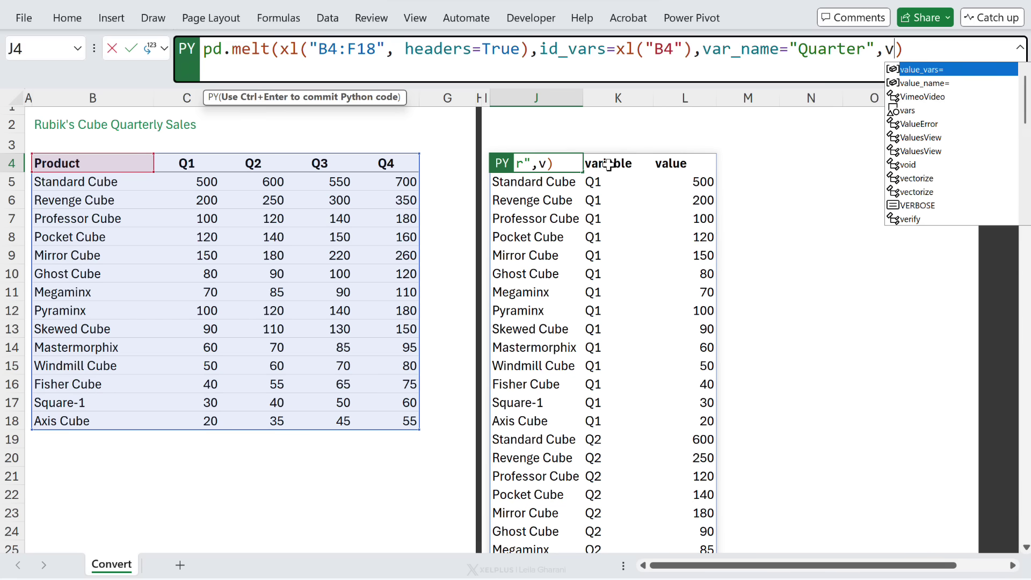
pyautogui.press('Down')
pyautogui.press('Tab')
pyautogui.write('"')
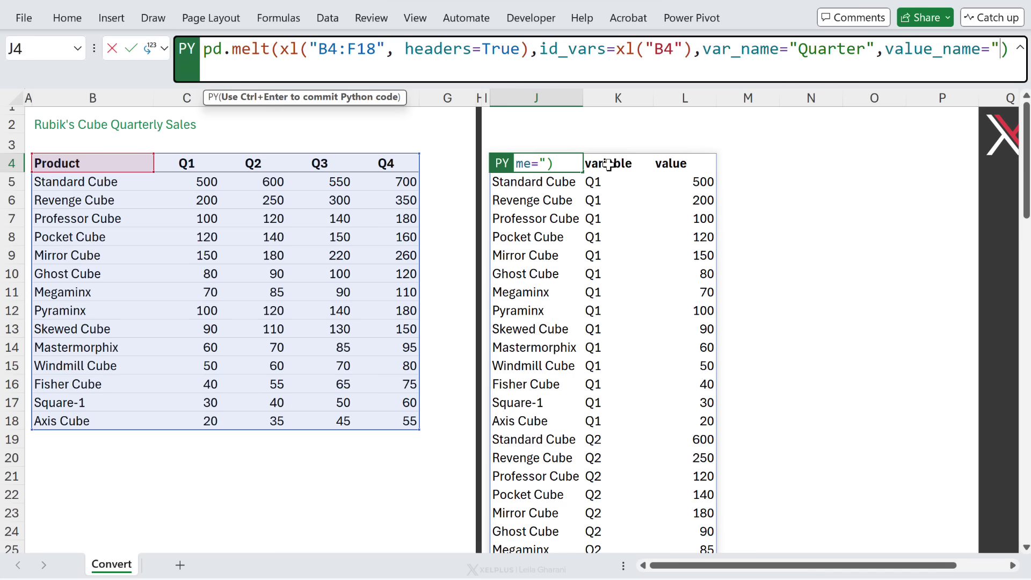
pyautogui.write('Sales"')
pyautogui.hotkey('ctrl', 'Return')
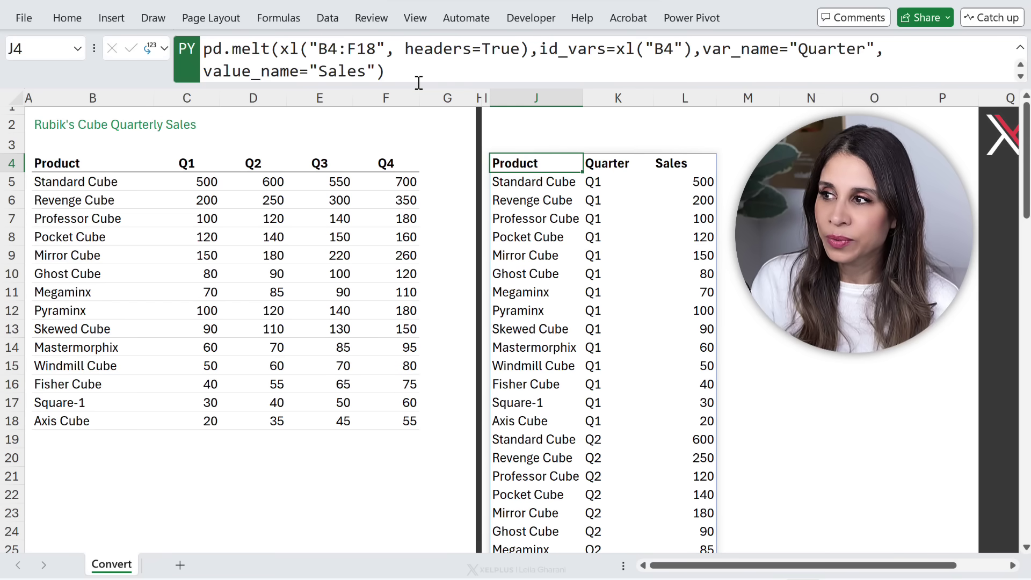
pyautogui.click(416, 68)
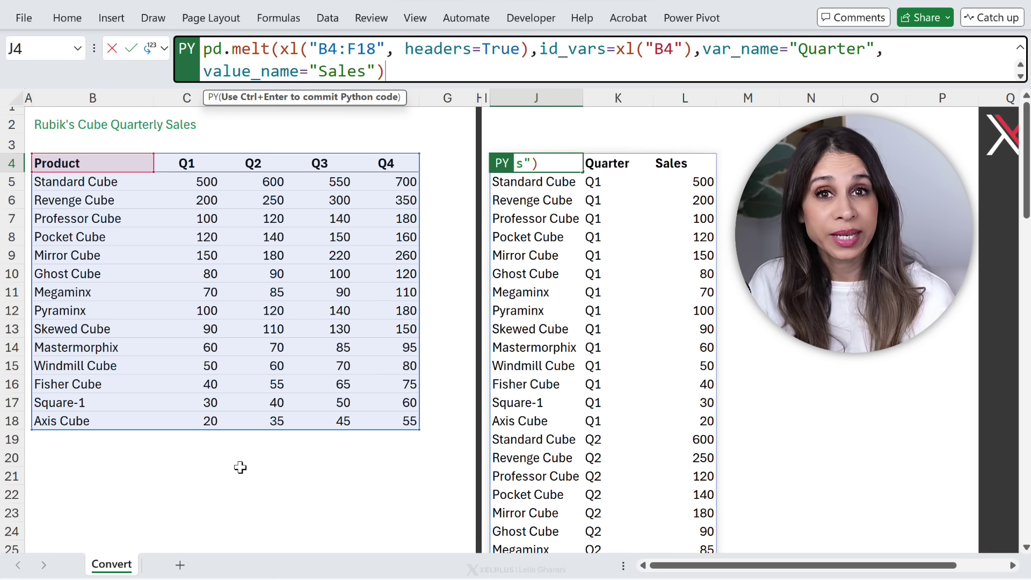
# Widen the melt range to B4:F25 and inspect the resulting None and #NUM! rows
pyautogui.hotkey('ctrl', 'Return')
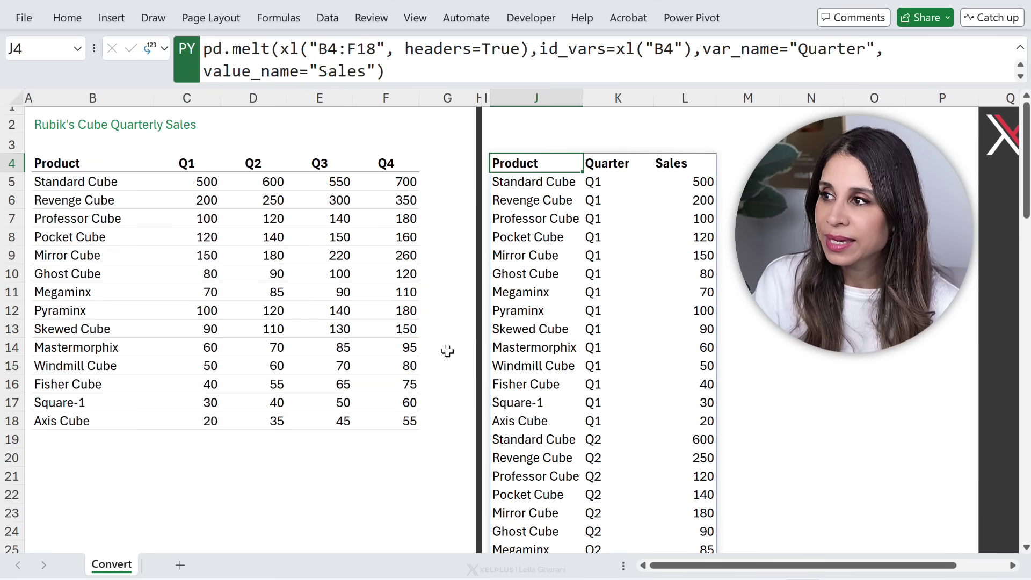
pyautogui.click(423, 79)
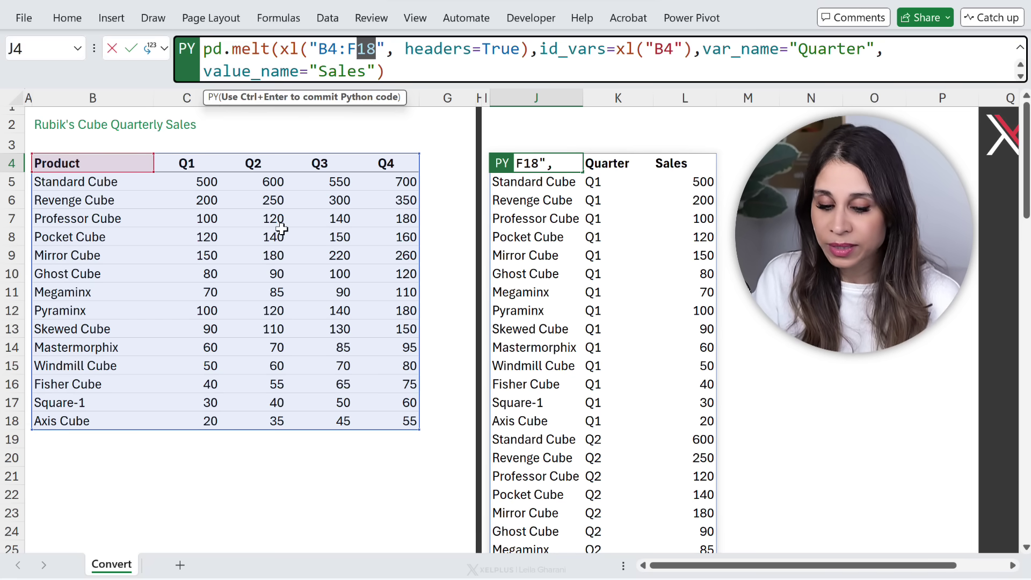
pyautogui.write('25')
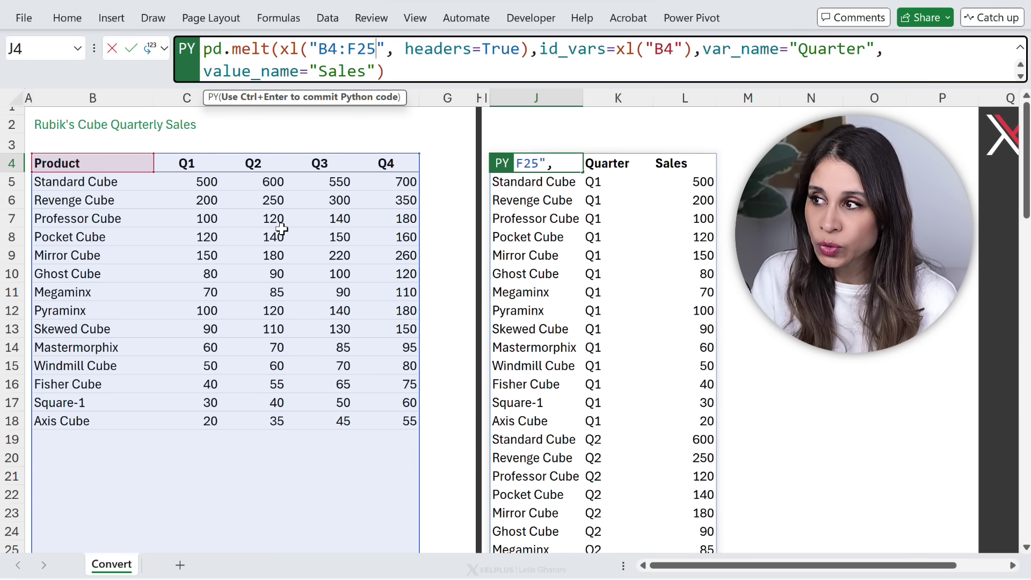
pyautogui.hotkey('ctrl', 'Return')
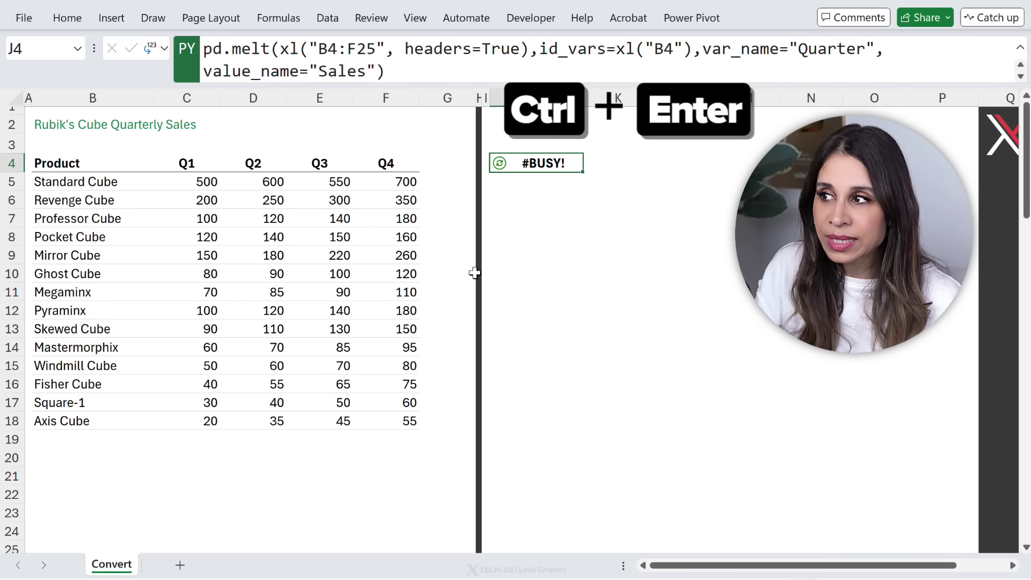
pyautogui.scroll(-2, 592, 334)
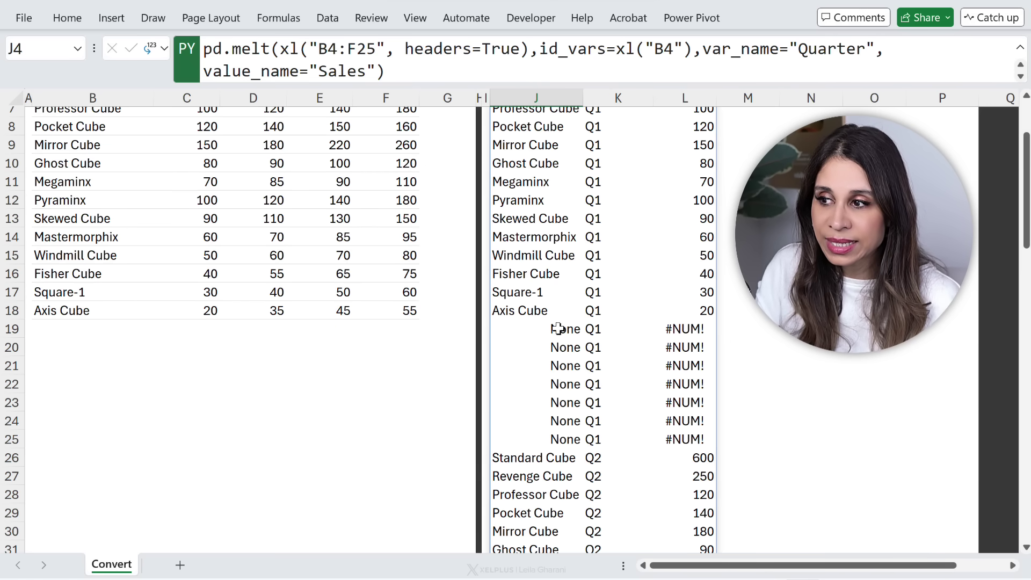
pyautogui.moveTo(559, 329); pyautogui.dragTo(673, 449)
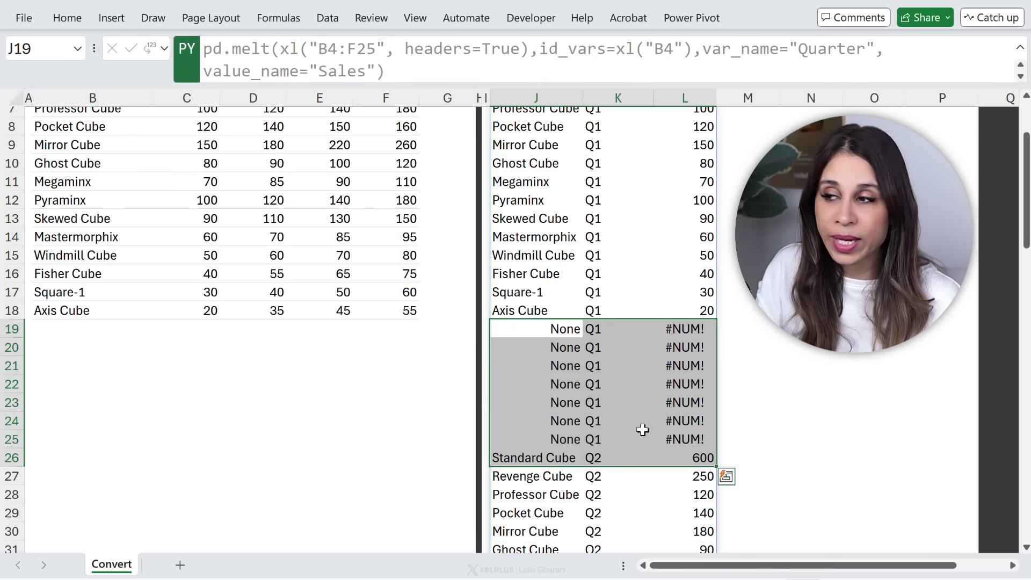
pyautogui.scroll(2, 548, 184)
# Append .dropna() to the J4 melt formula to remove the None and #NUM! rows
pyautogui.click(526, 164)
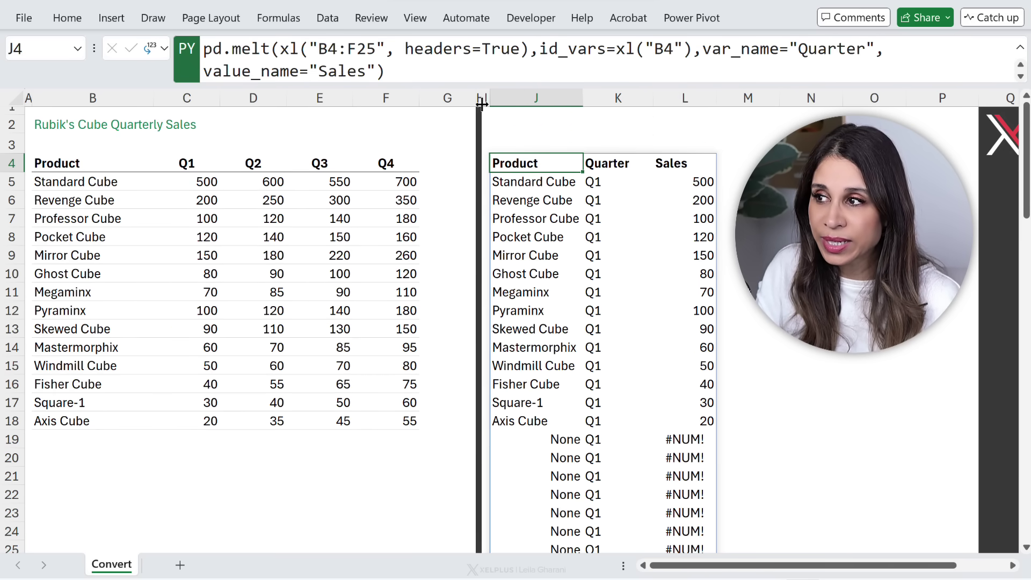
pyautogui.click(471, 75)
pyautogui.write('.drop')
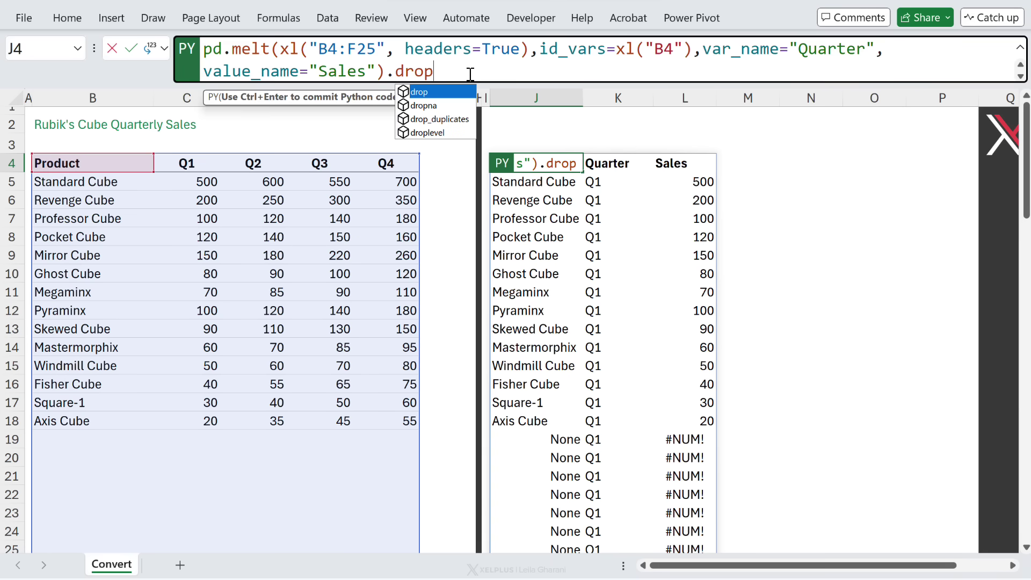
pyautogui.press('Down')
pyautogui.press('Tab')
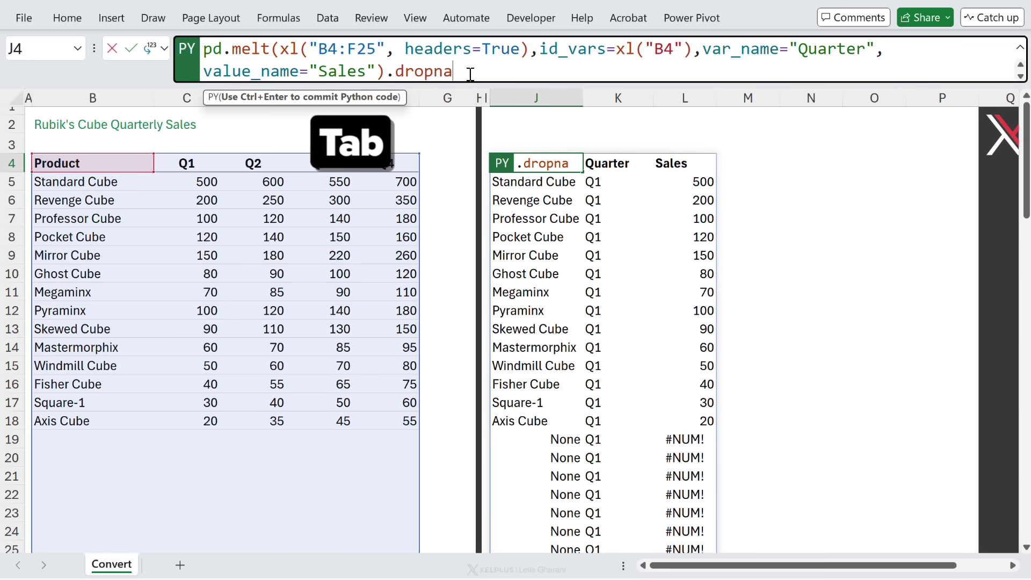
pyautogui.write('()')
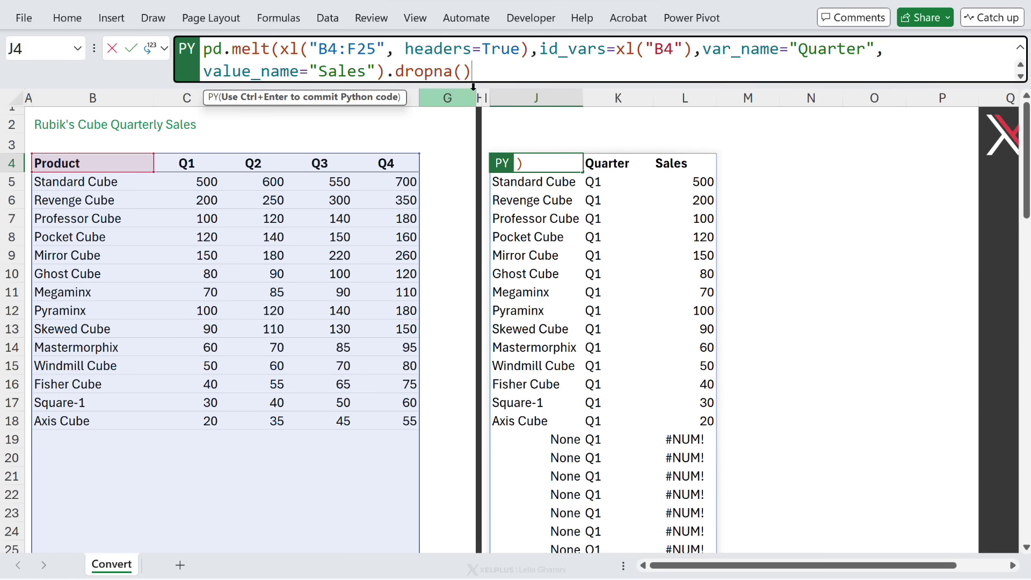
pyautogui.hotkey('ctrl', 'Return')
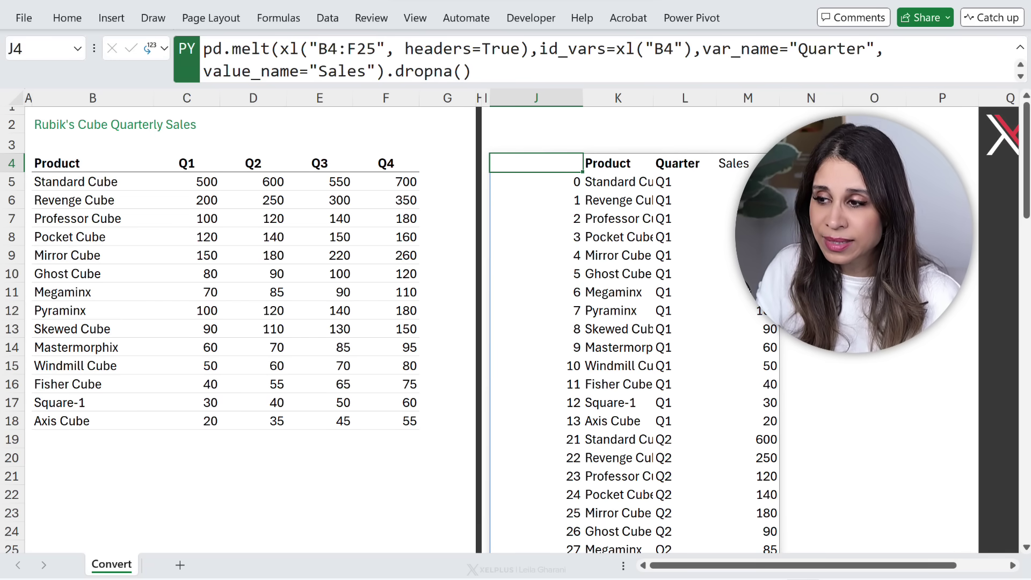
# Append .reset_index(drop=True) to the melt formula so the output is renumbered cleanly
pyautogui.moveTo(548, 415); pyautogui.dragTo(545, 465)
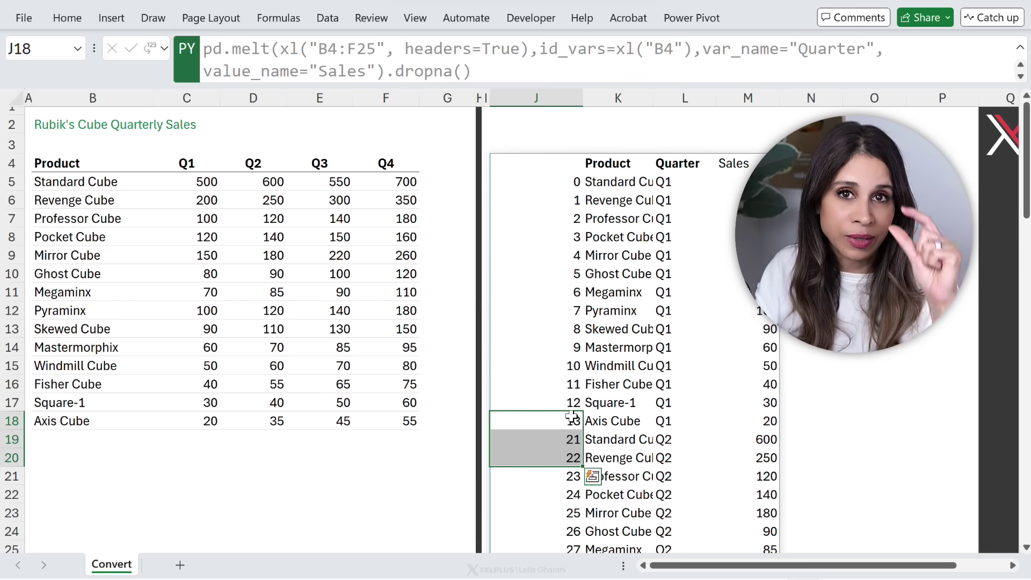
pyautogui.click(564, 165)
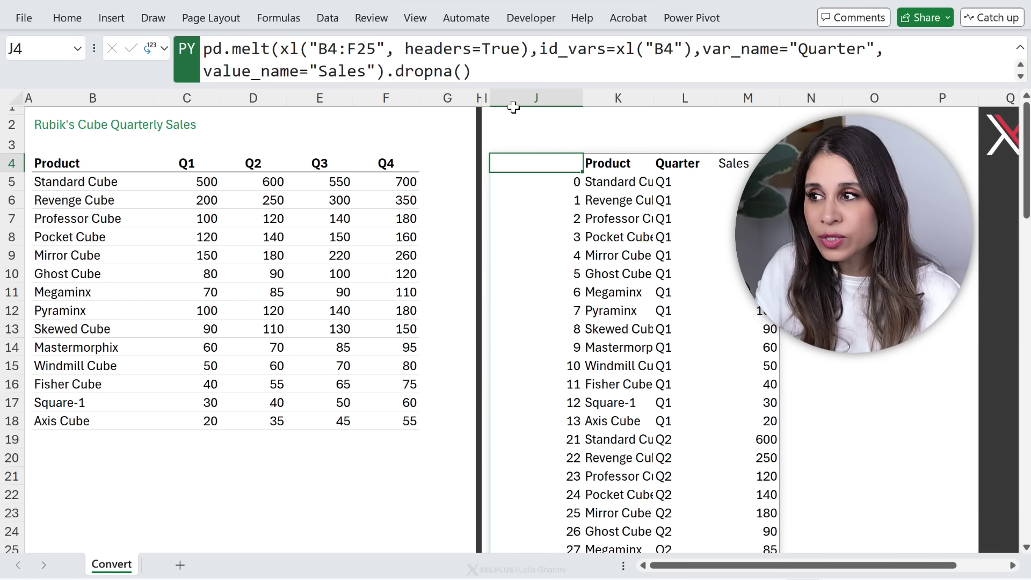
pyautogui.click(522, 73)
pyautogui.write('.reset')
pyautogui.press('Tab')
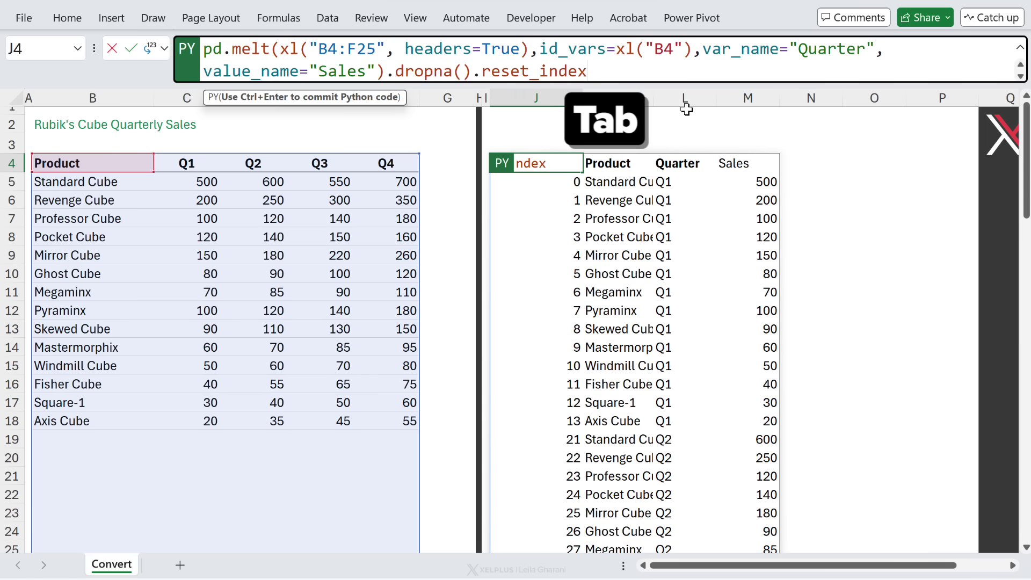
pyautogui.write('(drop=')
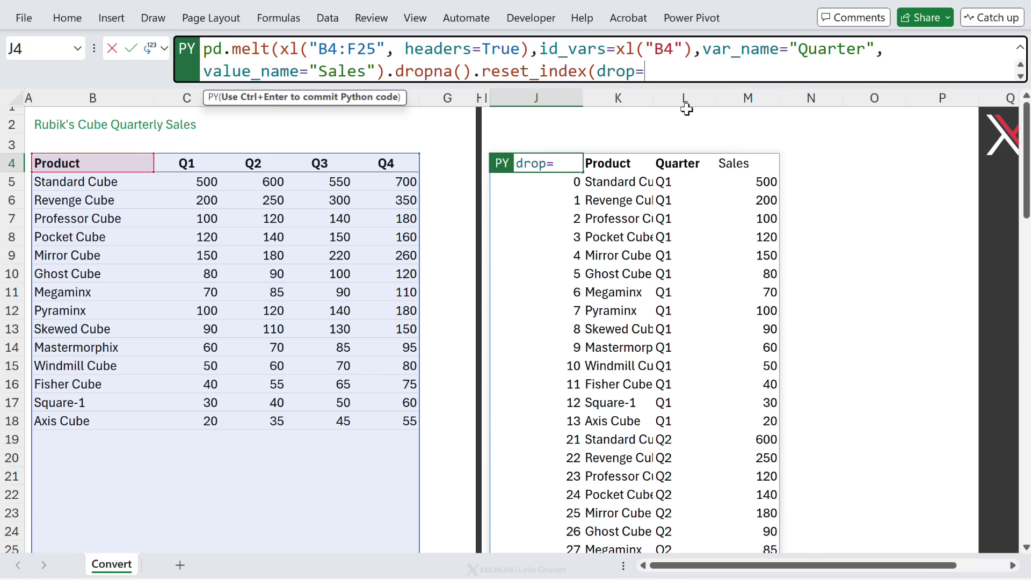
pyautogui.write('True)')
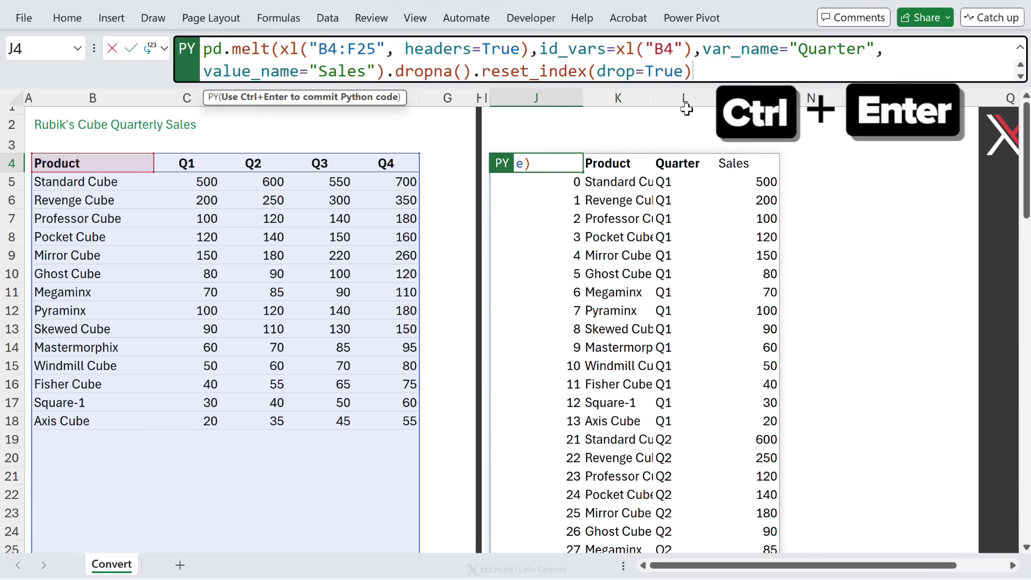
pyautogui.hotkey('ctrl', 'Return')
pyautogui.scroll(-5, 621, 318)
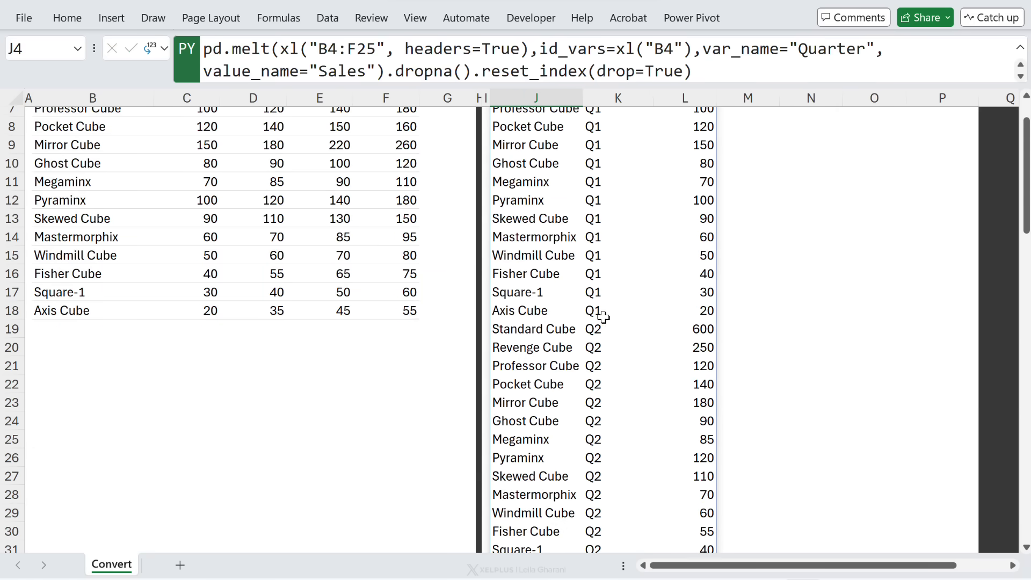
pyautogui.scroll(5, 591, 396)
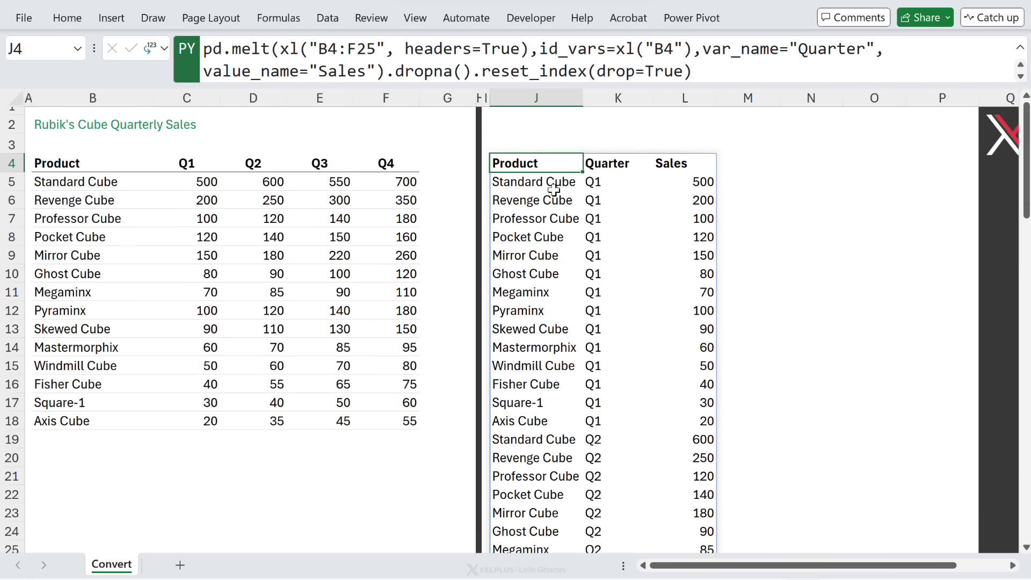
pyautogui.click(93, 439)
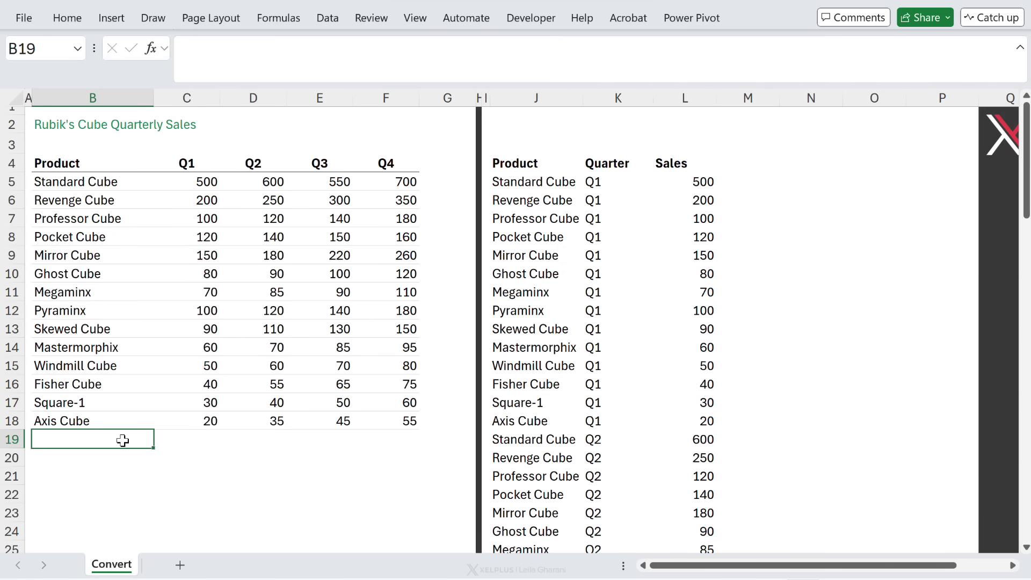
# Add LG Cube in B19 and fill the quarterly figures down from row 18
pyautogui.write('LG Cube')
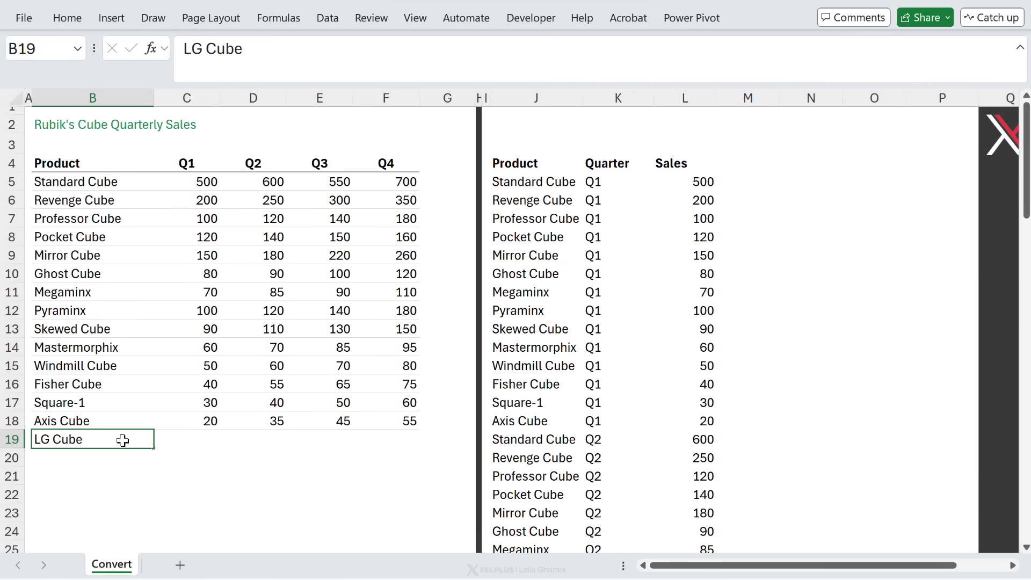
pyautogui.press('Tab')
pyautogui.click(187, 402)
pyautogui.moveTo(193, 421); pyautogui.dragTo(420, 448)
pyautogui.click(277, 440)
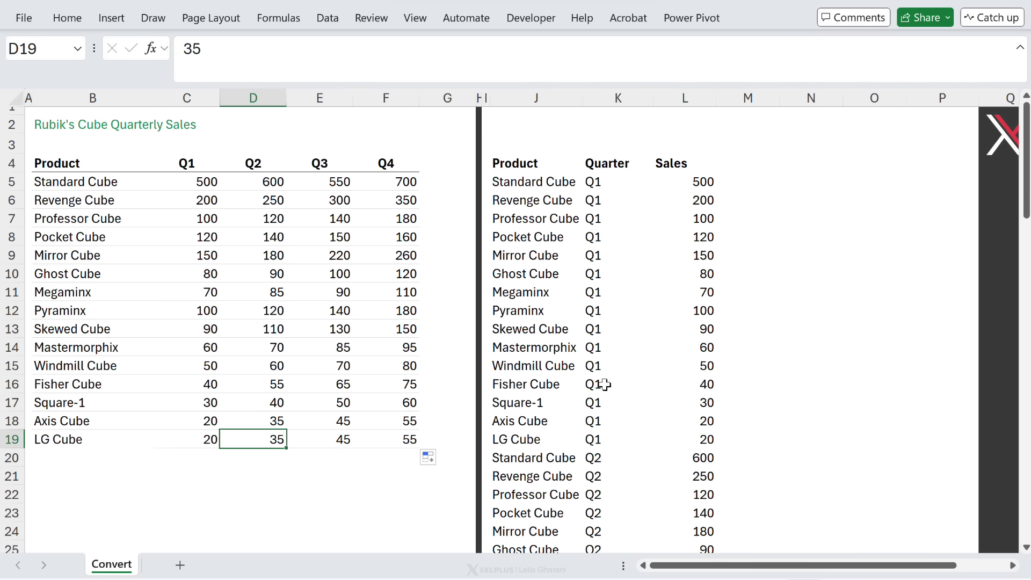
# Verify LG Cube's quarterly rows appear in the unpivoted output
pyautogui.click(529, 438)
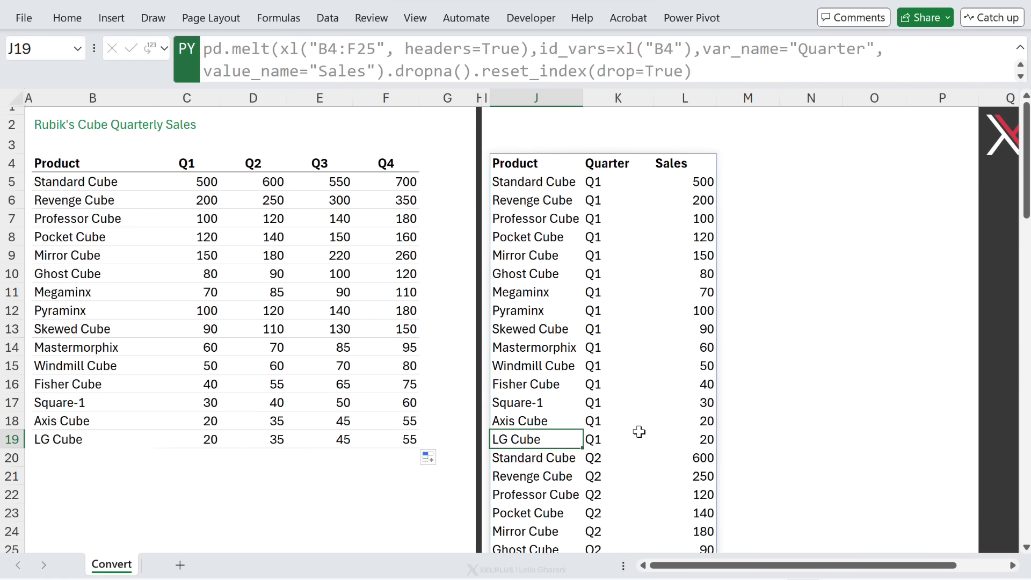
pyautogui.scroll(-5, 639, 432)
pyautogui.click(540, 437)
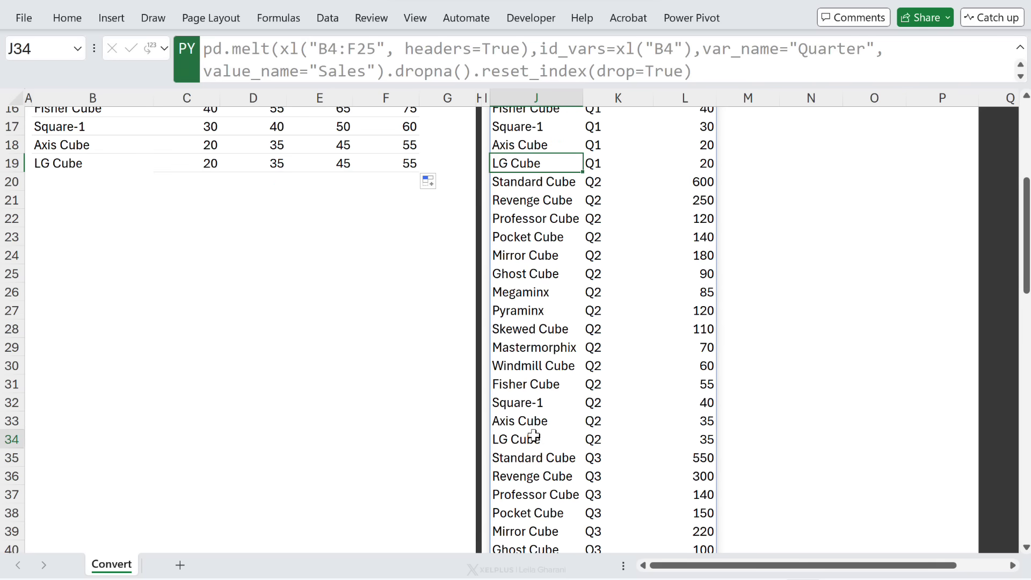
pyautogui.click(613, 439)
pyautogui.scroll(-11, 608, 441)
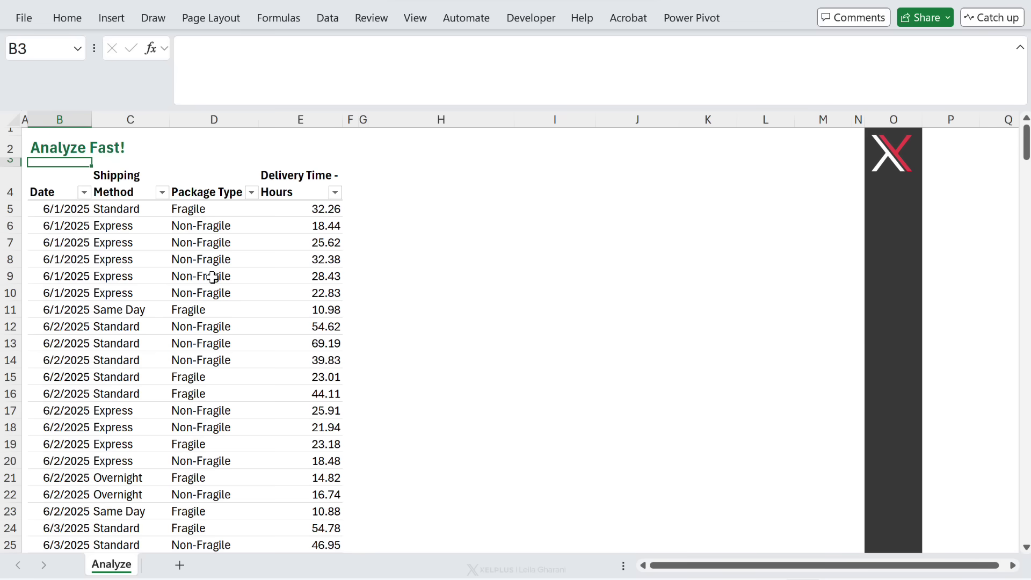
pyautogui.click(115, 243)
pyautogui.scroll(-6, 122, 269)
pyautogui.scroll(-1, 123, 274)
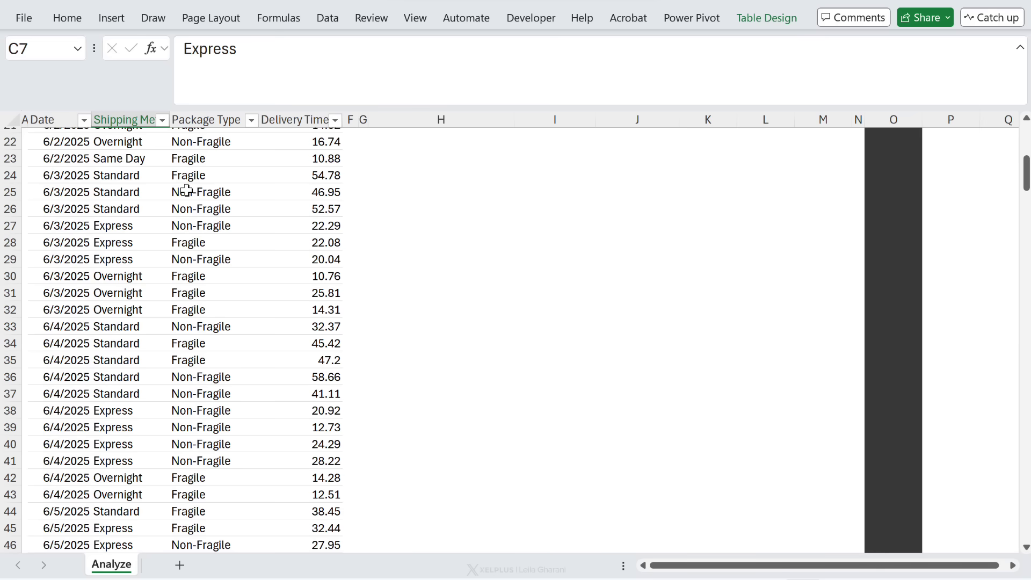
pyautogui.click(194, 192)
pyautogui.click(329, 192)
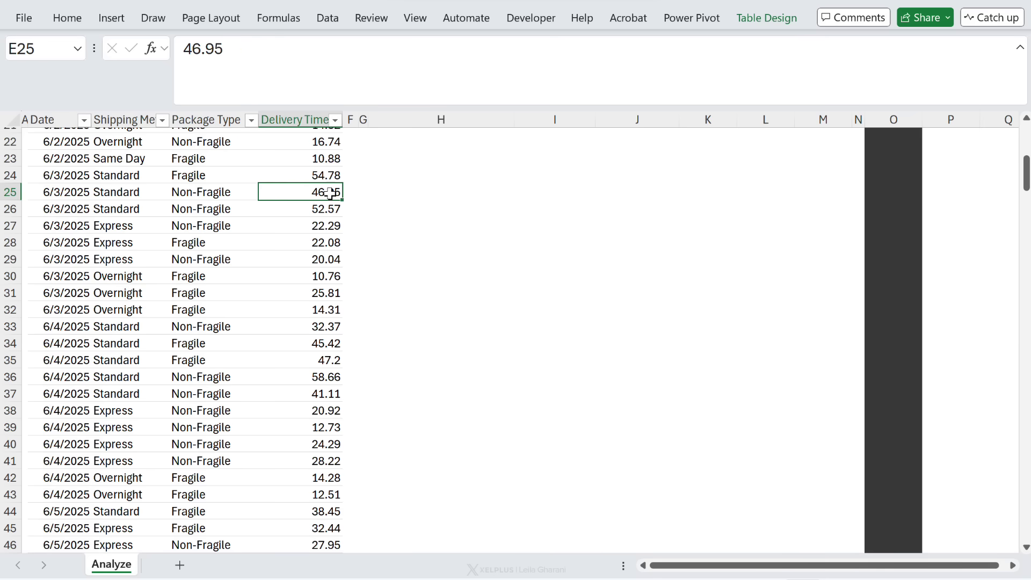
pyautogui.scroll(7, 320, 206)
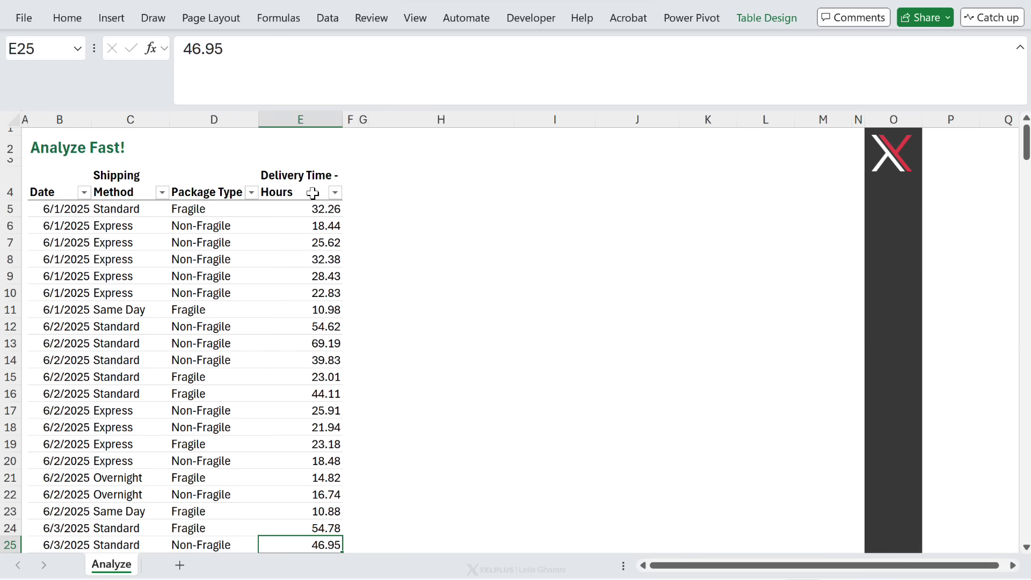
pyautogui.click(314, 194)
pyautogui.scroll(-4, 261, 326)
pyautogui.scroll(-14, 261, 326)
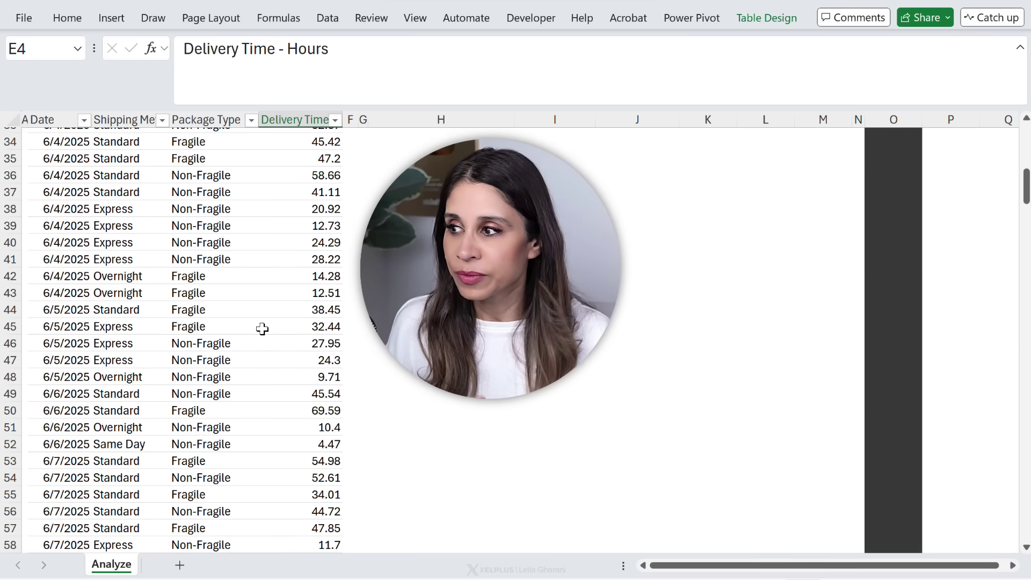
pyautogui.scroll(-20, 262, 329)
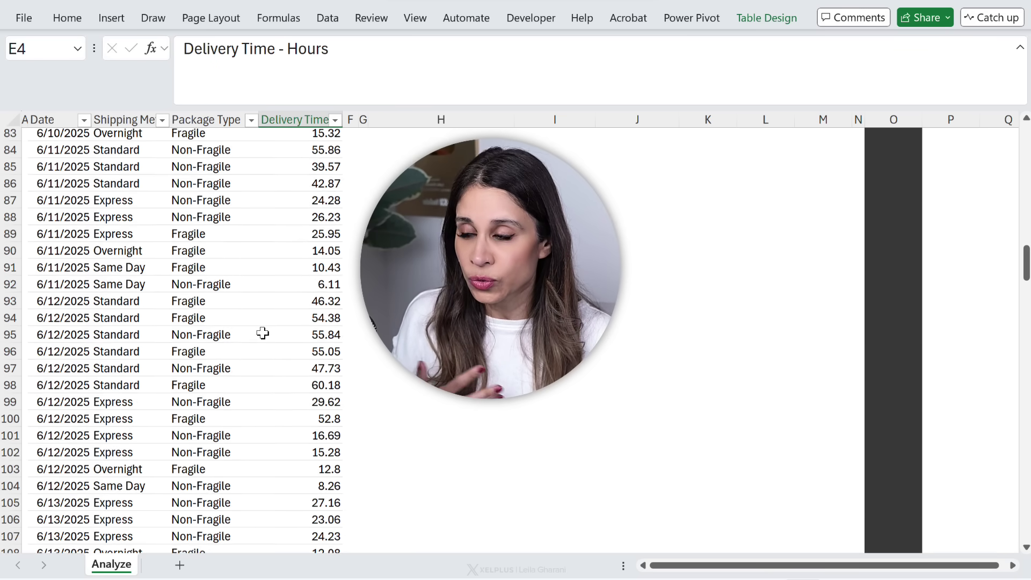
pyautogui.scroll(-10, 262, 335)
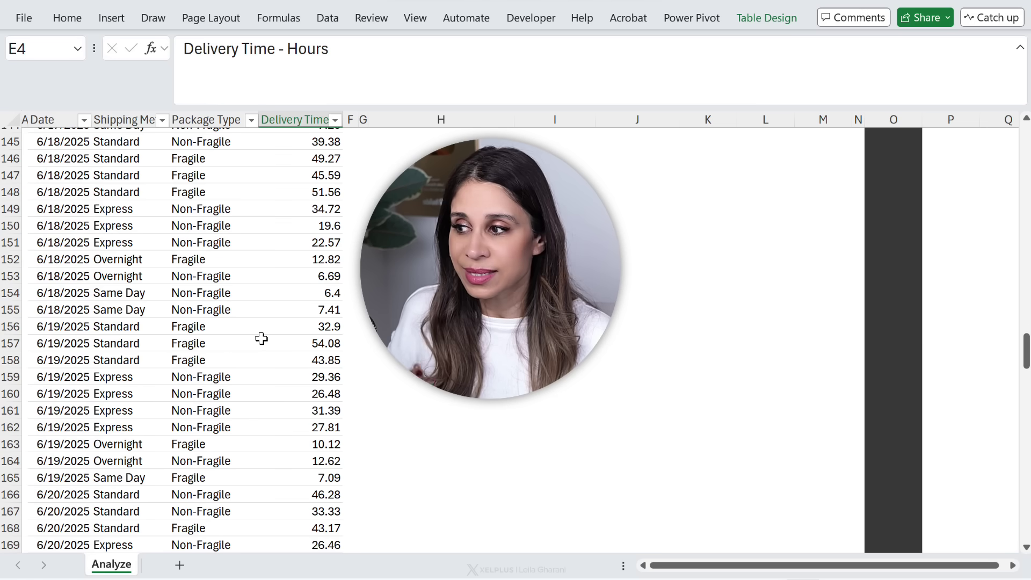
pyautogui.scroll(20, 263, 346)
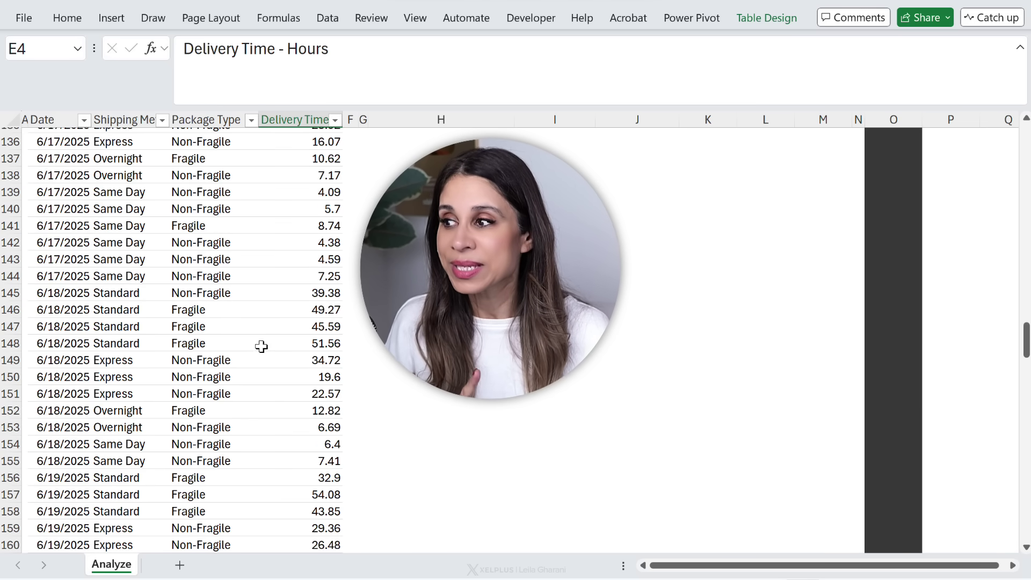
pyautogui.scroll(20, 260, 346)
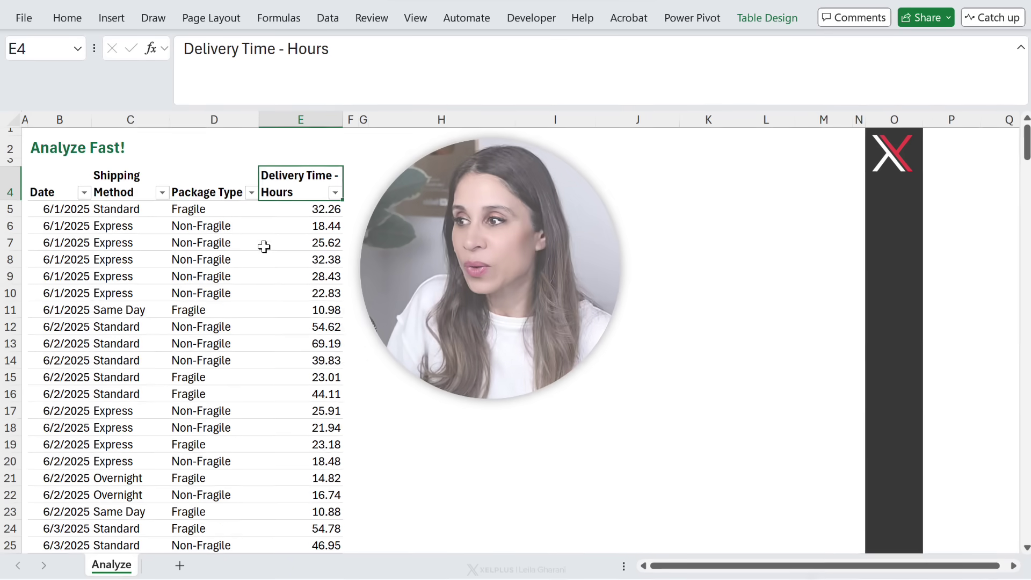
# Start a Python sns.swarmplot formula in H4 using the whole TShipping table as data
pyautogui.click(409, 193)
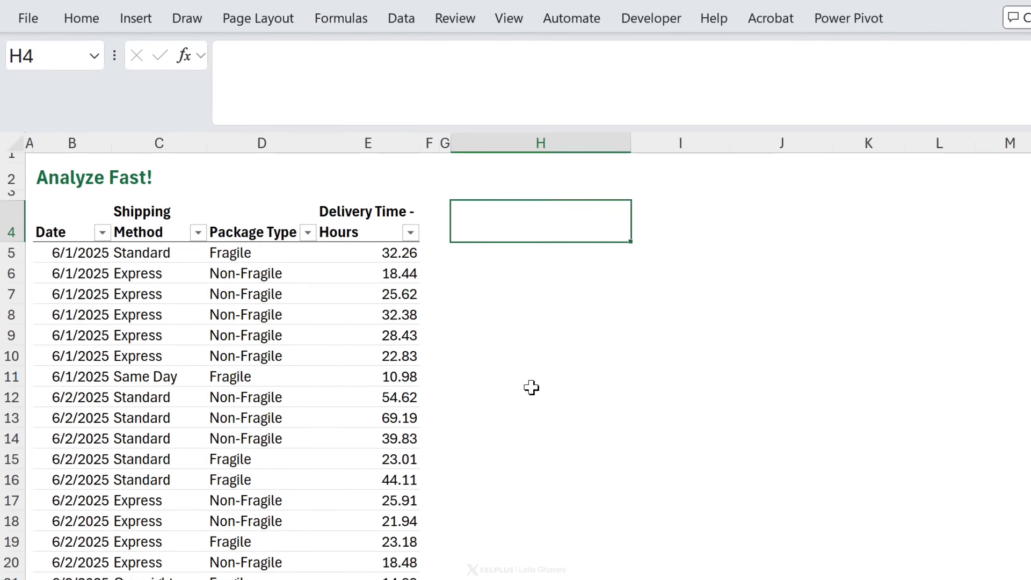
pyautogui.write('=p')
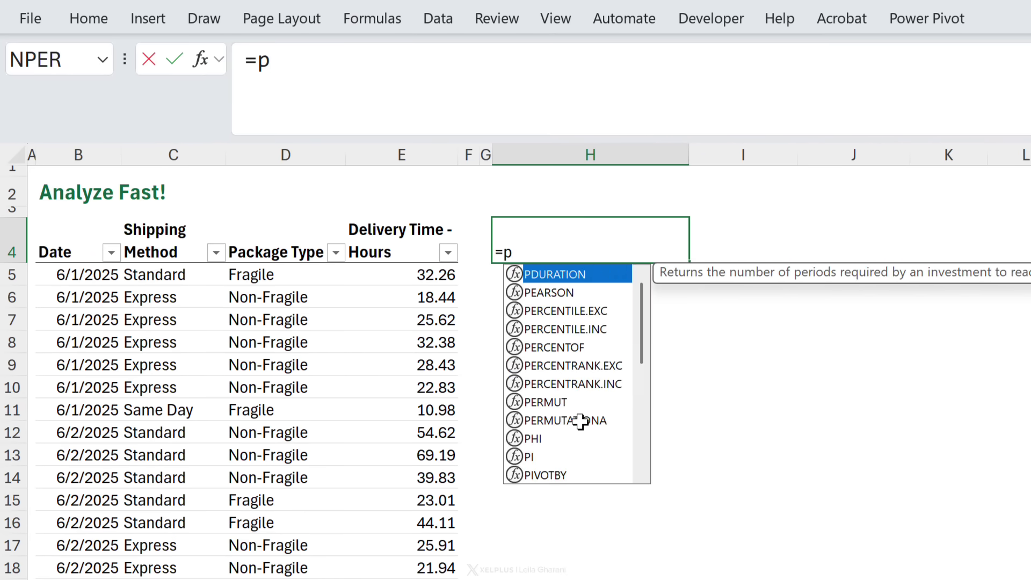
pyautogui.write('y')
pyautogui.press('Tab')
pyautogui.write('sns.')
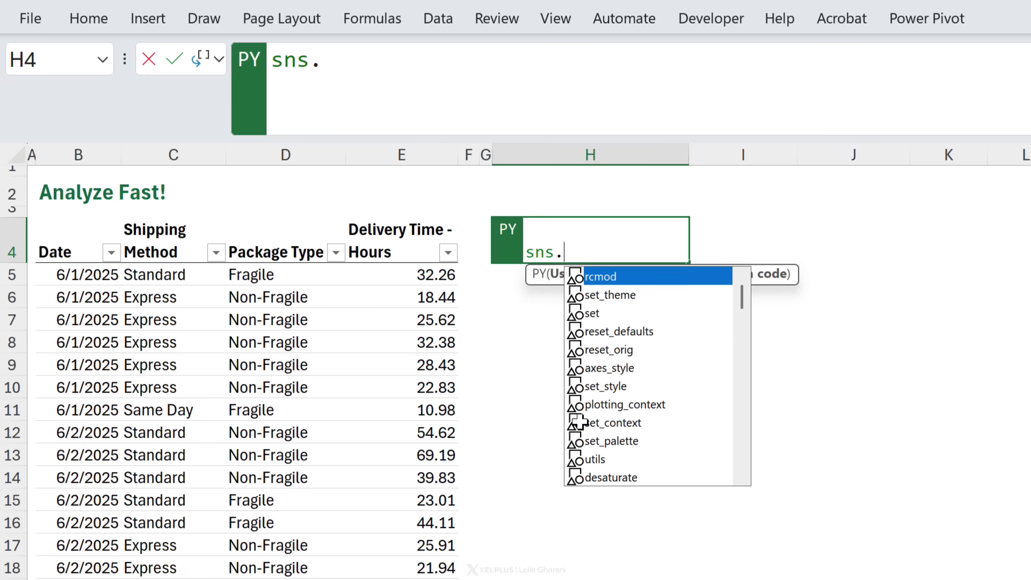
pyautogui.write('sw')
pyautogui.press('Tab')
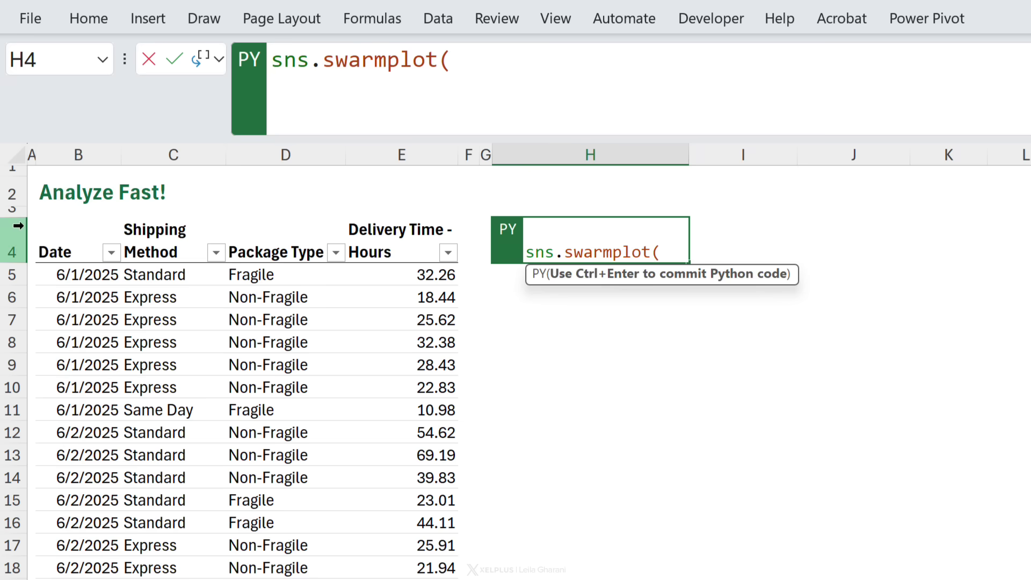
pyautogui.click(34, 213)
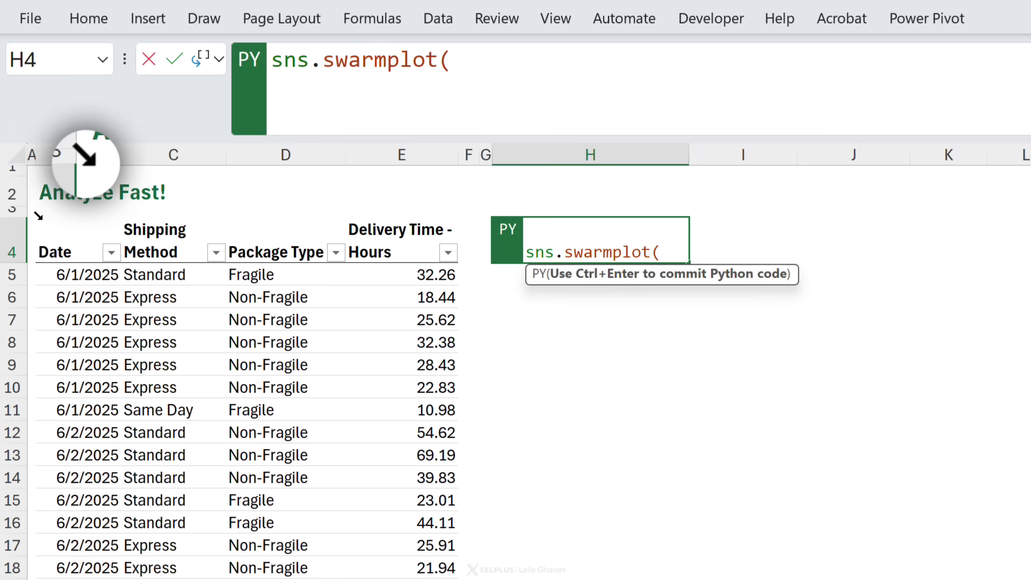
pyautogui.click(38, 215)
pyautogui.click(40, 219)
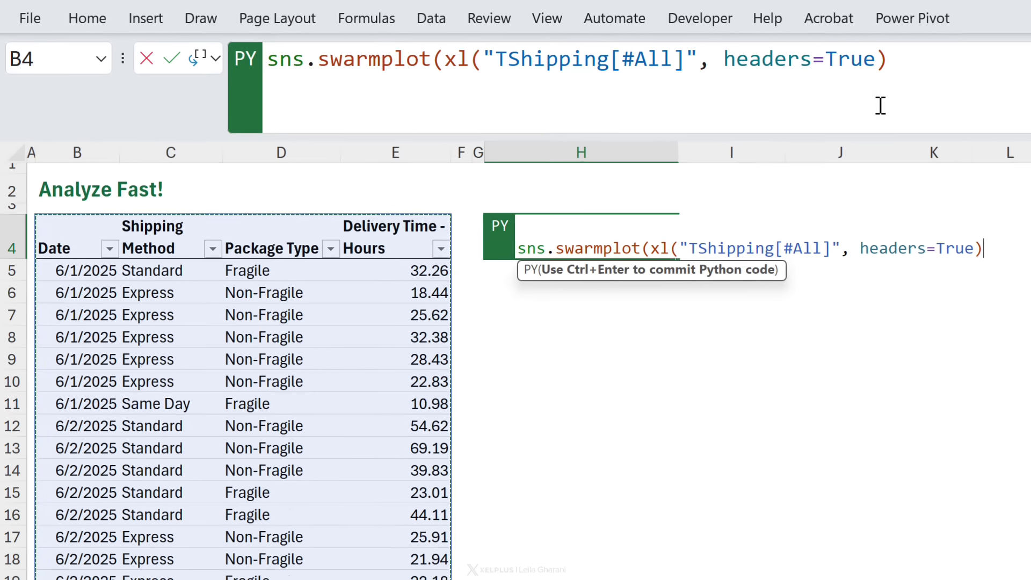
# Set x to Shipping Method and y to Delivery Time - Hours, then commit the formula
pyautogui.write(',x')
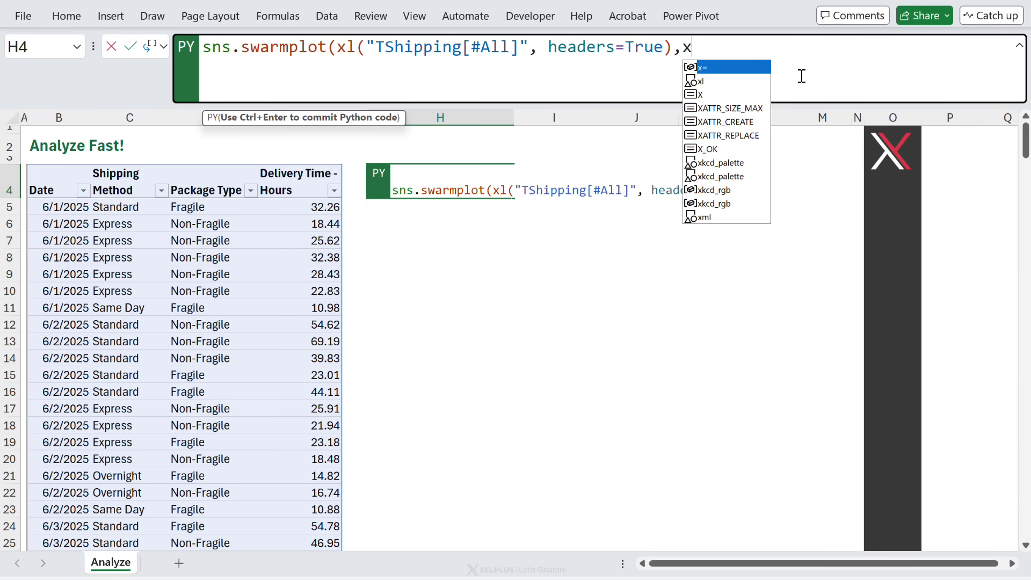
pyautogui.write('=')
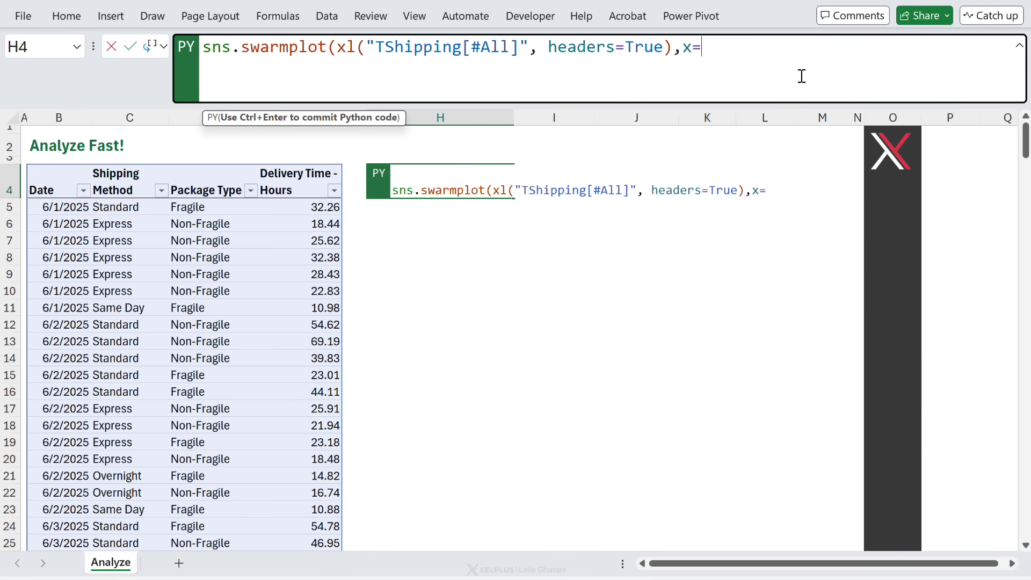
pyautogui.click(122, 187)
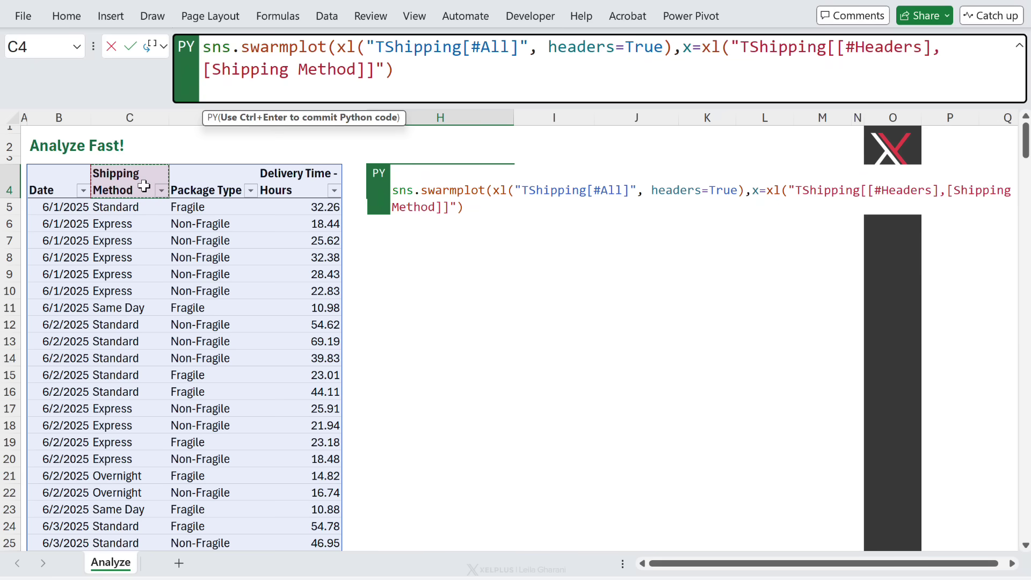
pyautogui.write(',y=')
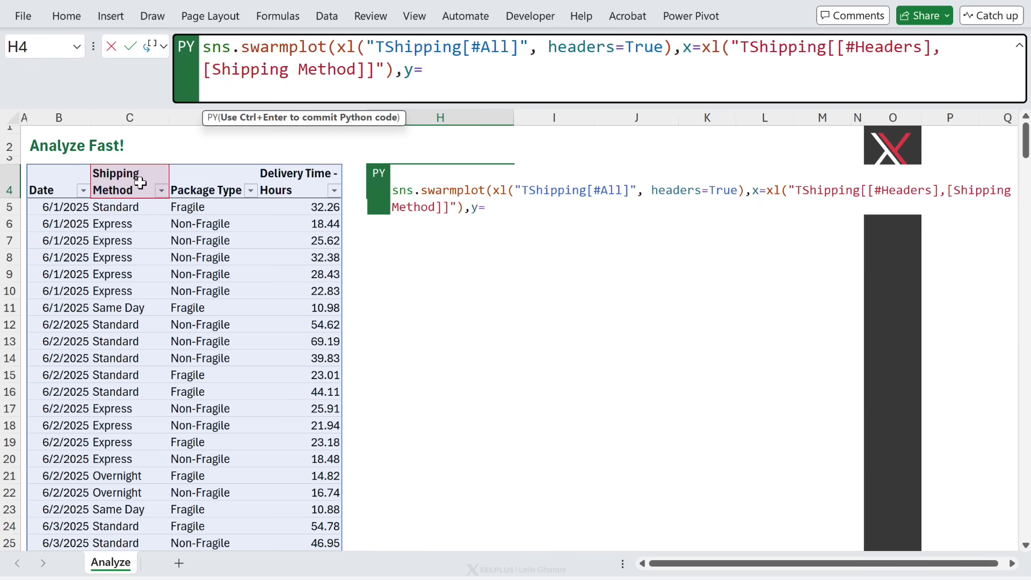
pyautogui.click(308, 192)
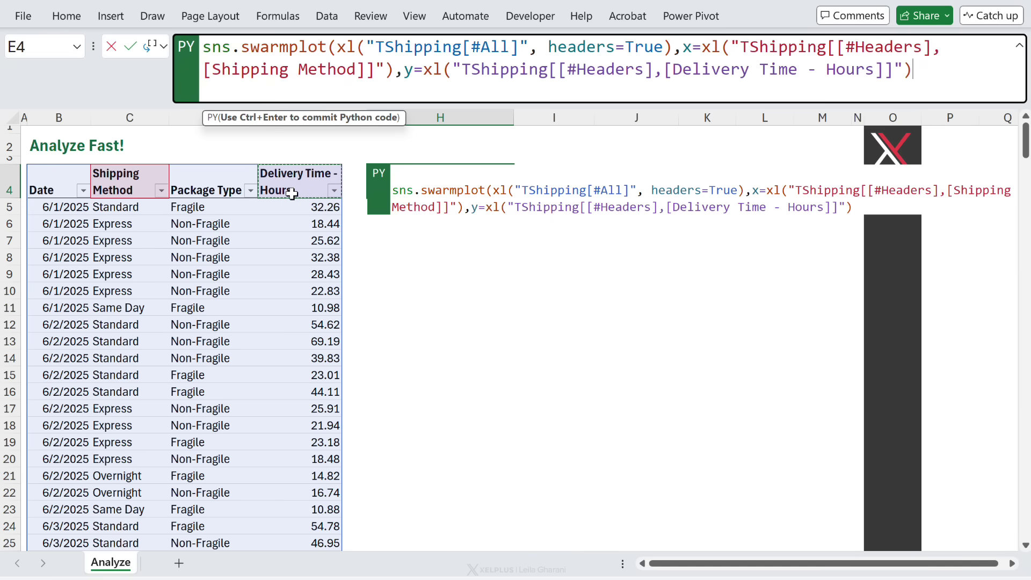
pyautogui.write(')')
pyautogui.hotkey('ctrl', 'Return')
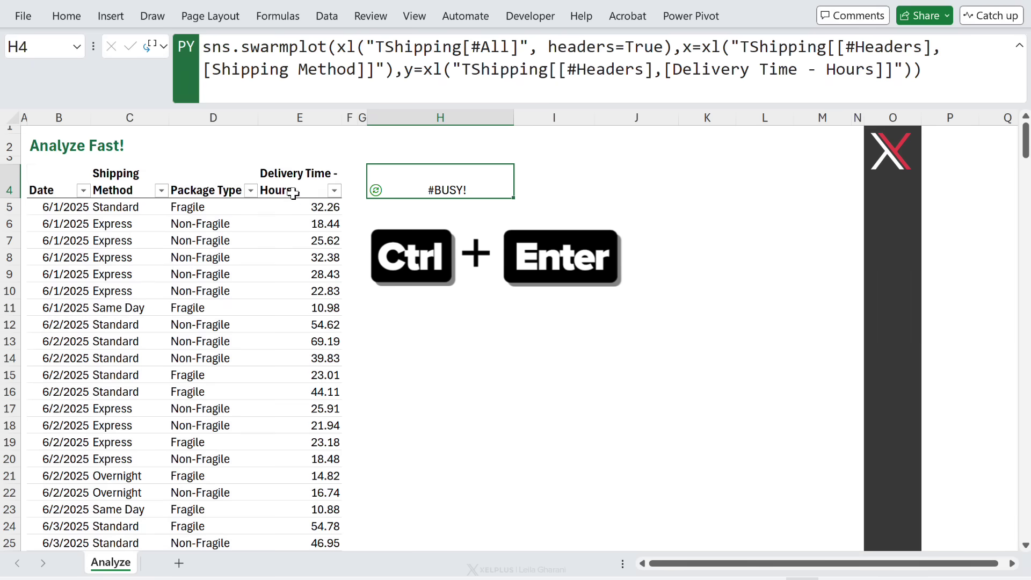
# Display H4's swarm plot as a picture over the cells beside the table
pyautogui.rightClick(411, 186)
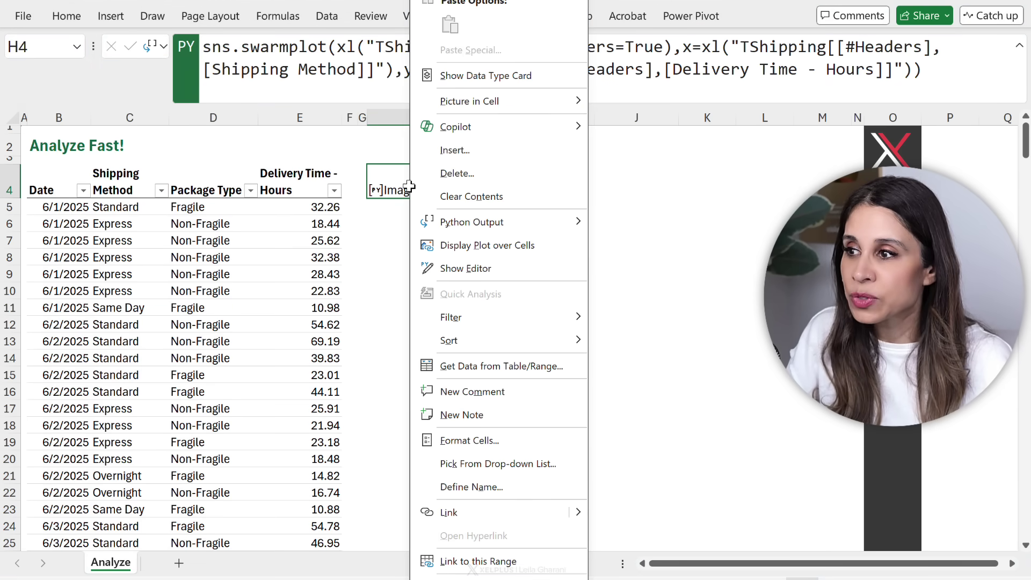
pyautogui.click(461, 245)
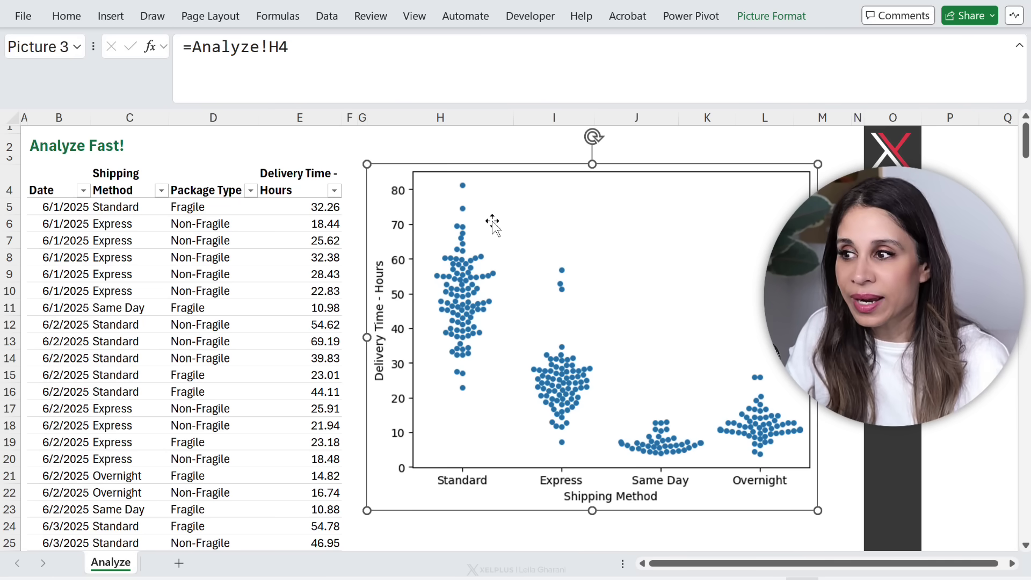
pyautogui.press('Delete')
# Add hue=Package Type to H4's swarm plot and move the recoloured plot beside the table
pyautogui.click(417, 190)
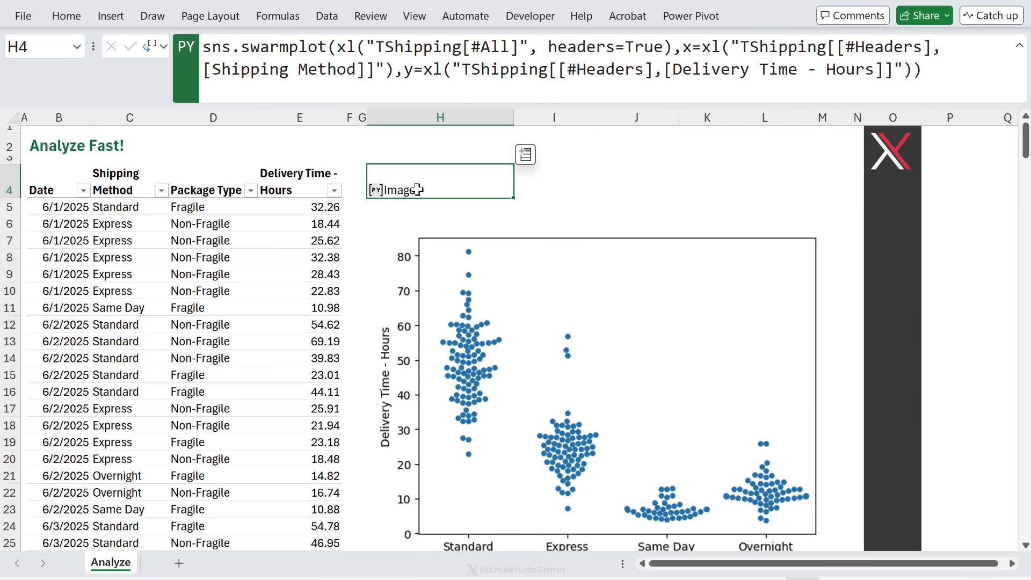
pyautogui.click(912, 74)
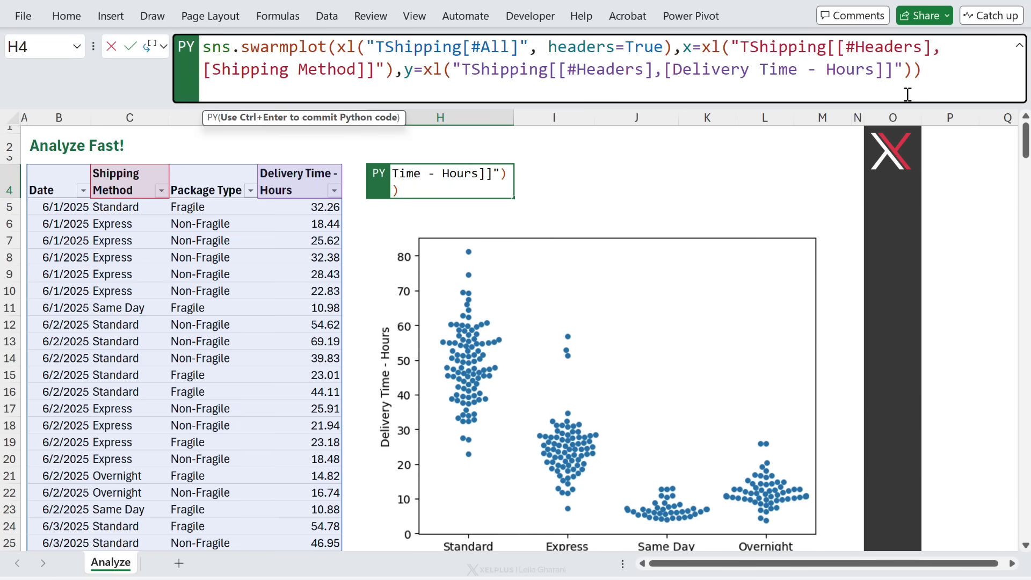
pyautogui.write(',hue=')
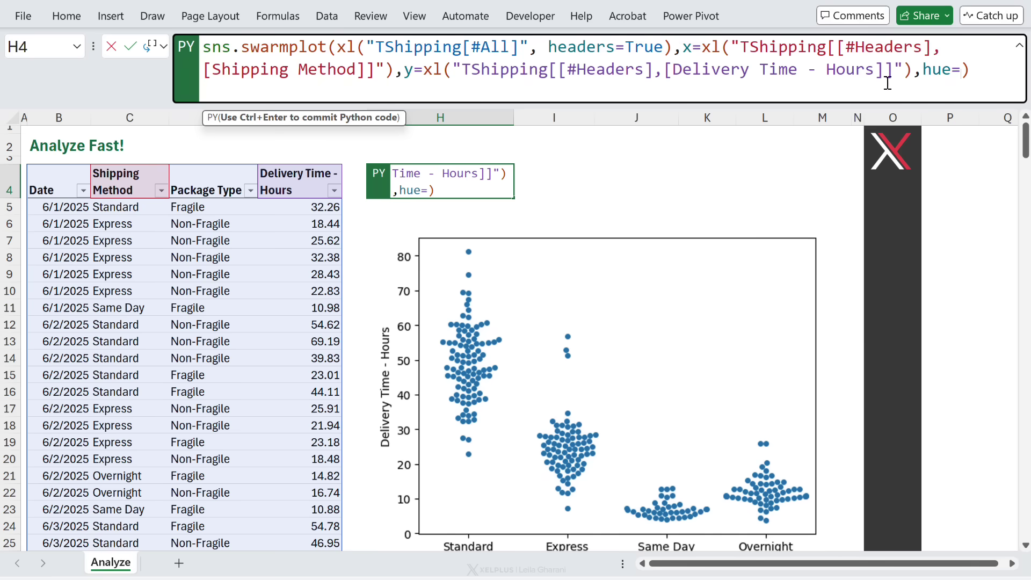
pyautogui.click(217, 178)
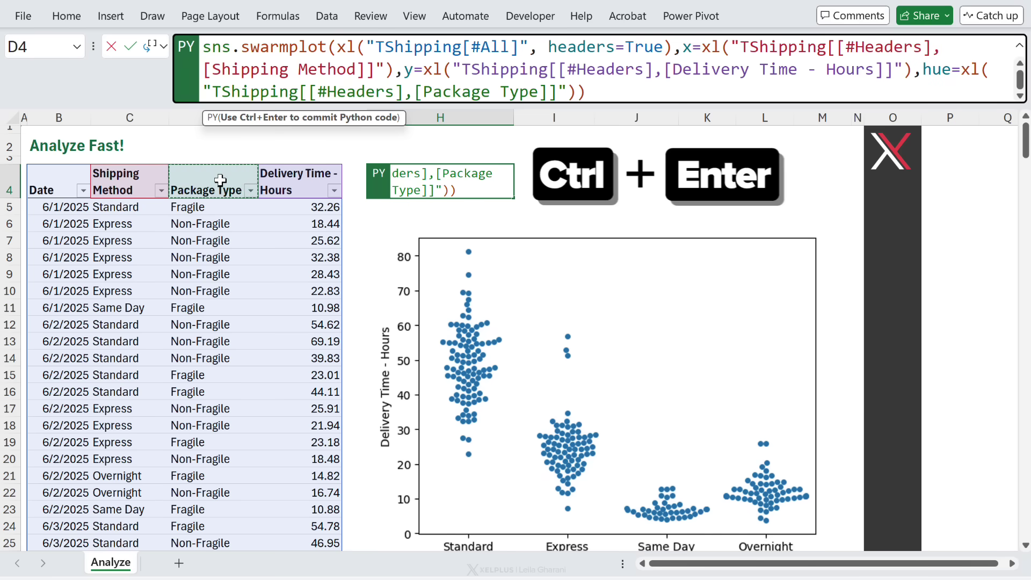
pyautogui.hotkey('ctrl', 'Return')
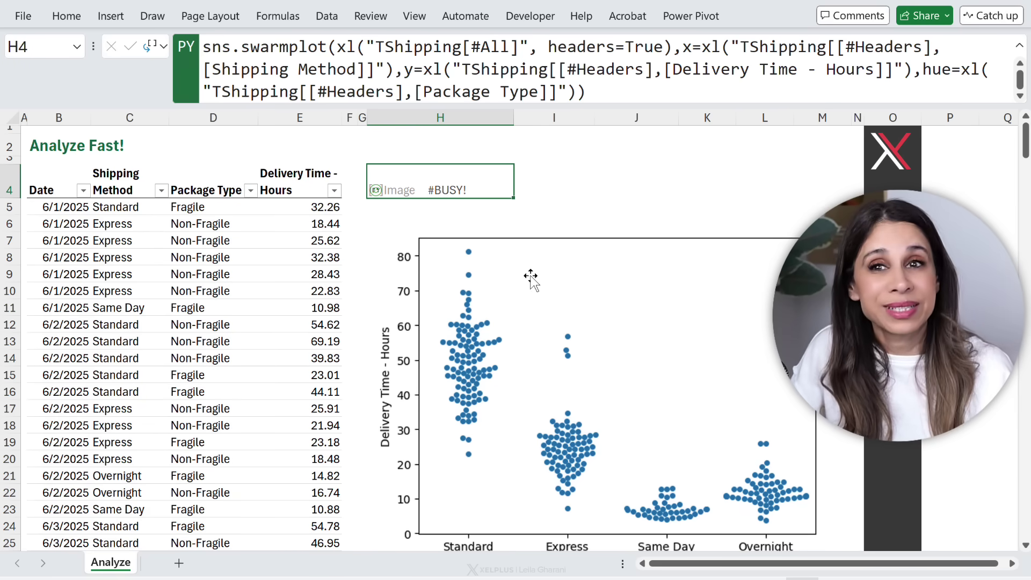
pyautogui.moveTo(529, 282); pyautogui.dragTo(518, 209)
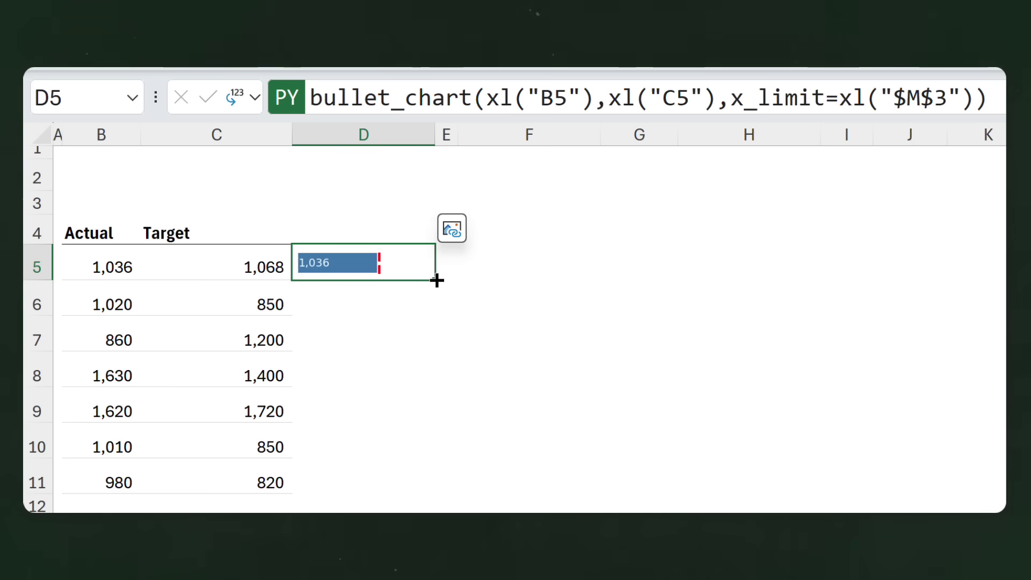
# Fill D5's formula down to D11 and set Forecast periods to 20
pyautogui.moveTo(435, 279); pyautogui.dragTo(429, 487)
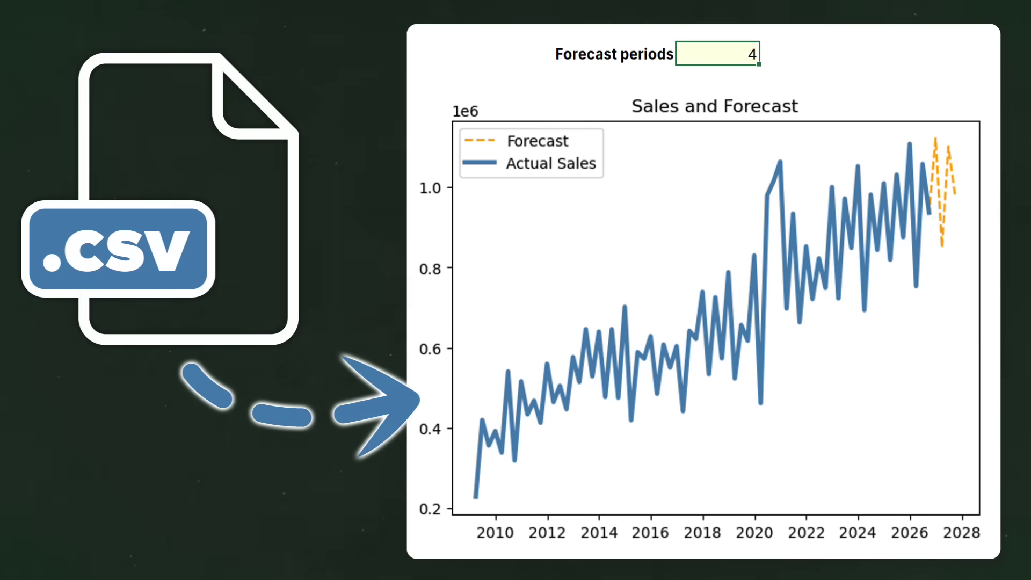
pyautogui.write('20')
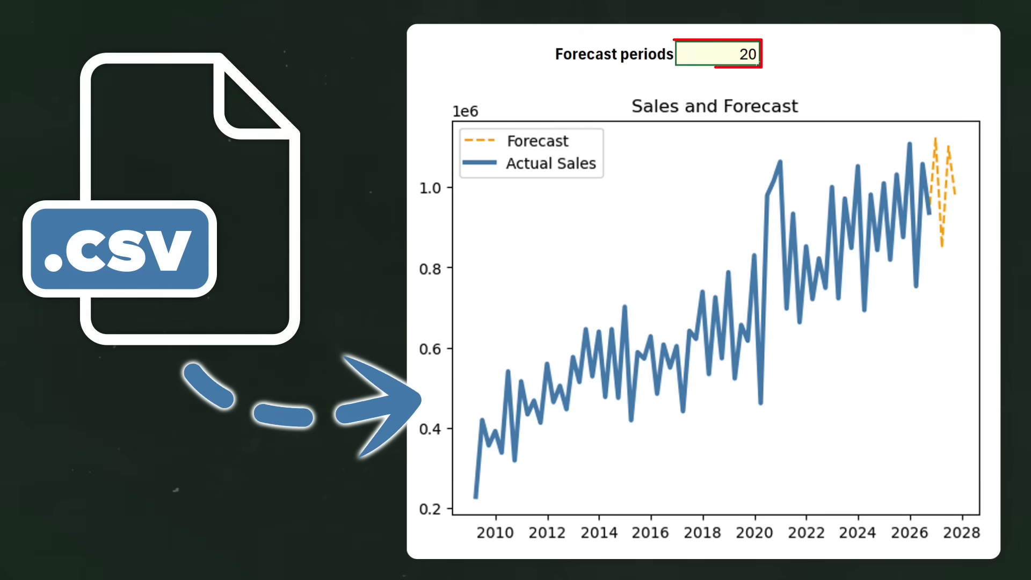
pyautogui.hotkey('ctrl', 'Return')
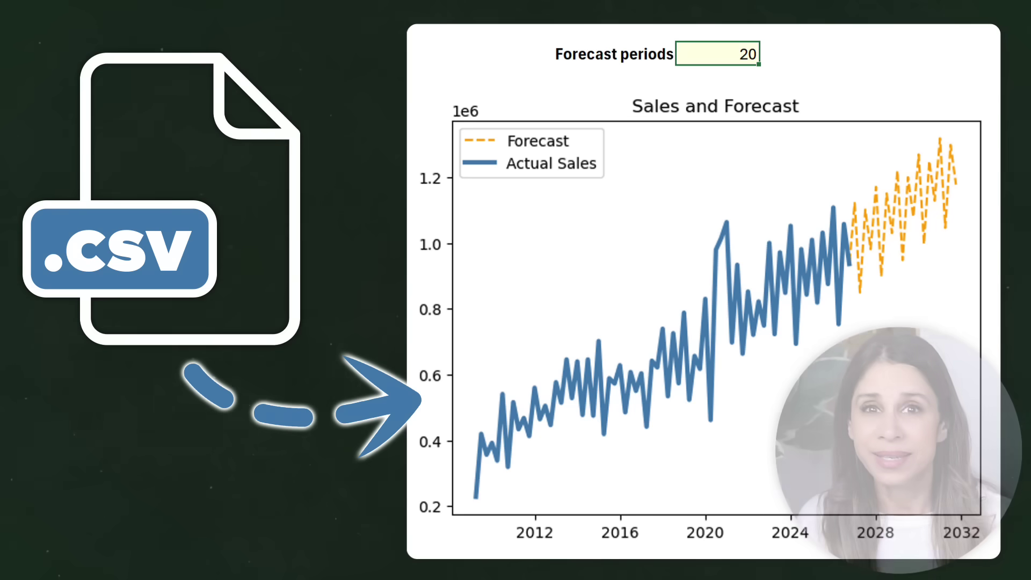